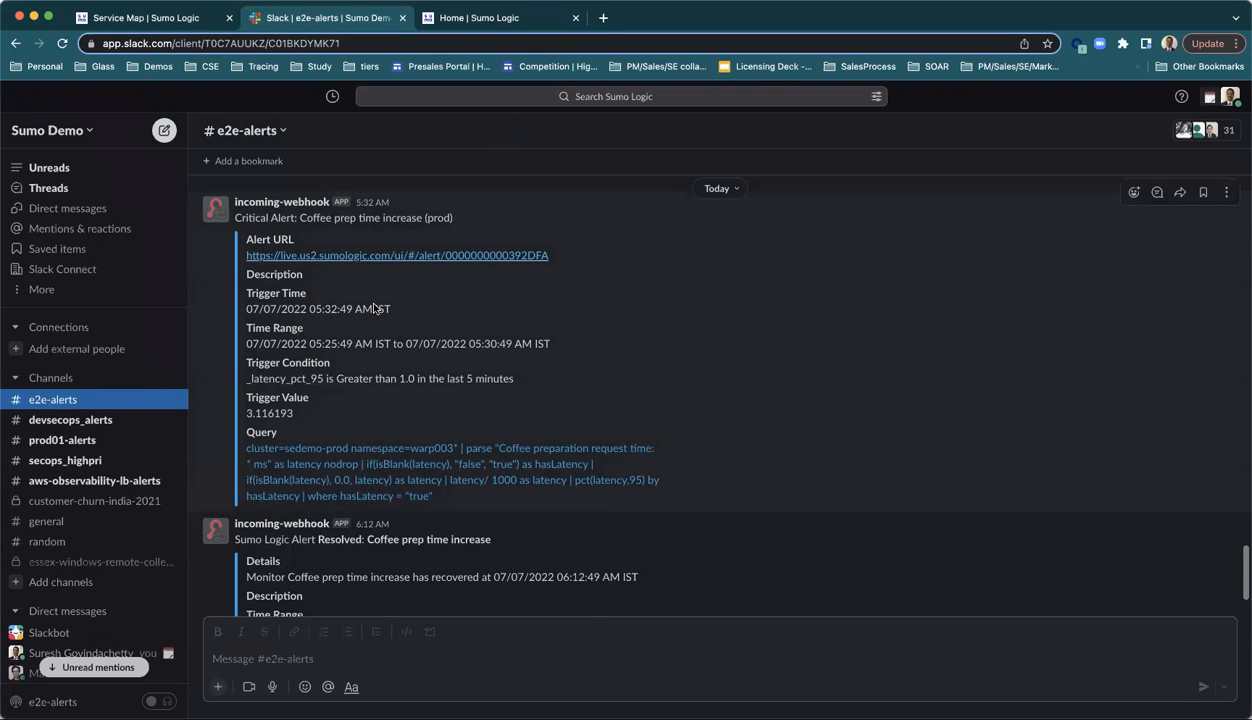
Step: Open the alert URL from the critical "Coffee prep time increase (prod)" message in the e2e-alerts channel
left_click(308, 203)
left_click(566, 268)
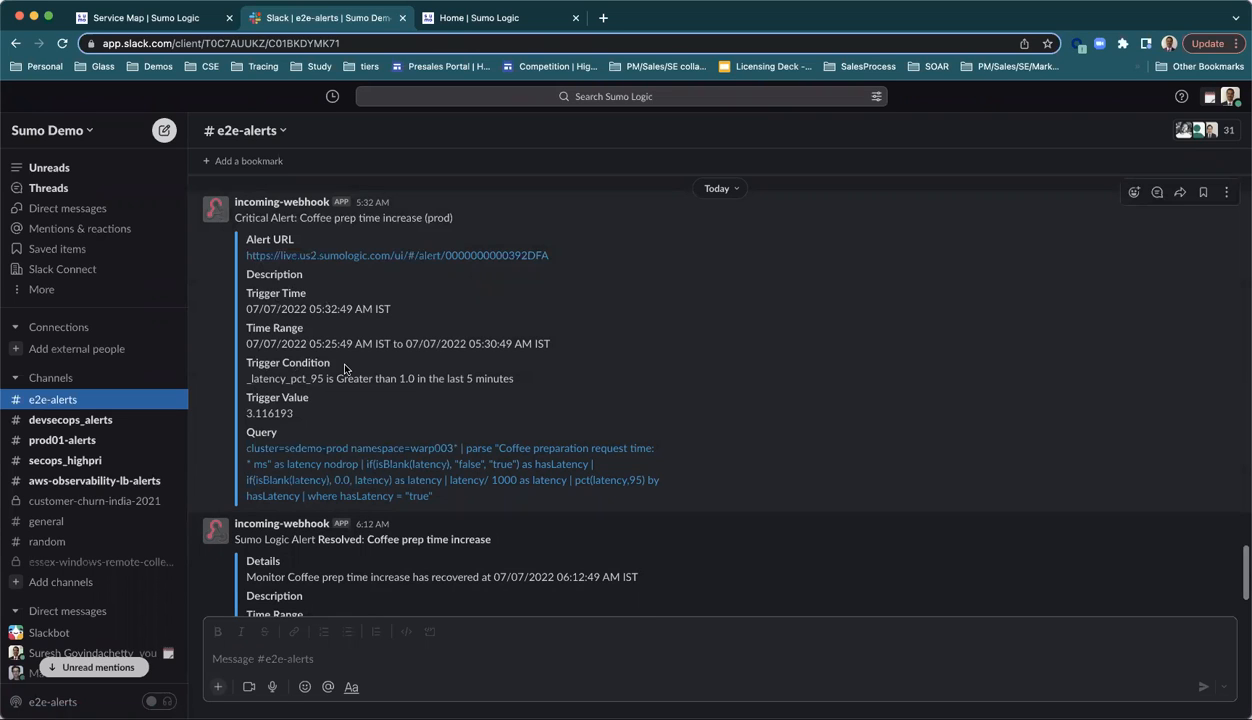
left_click(447, 257)
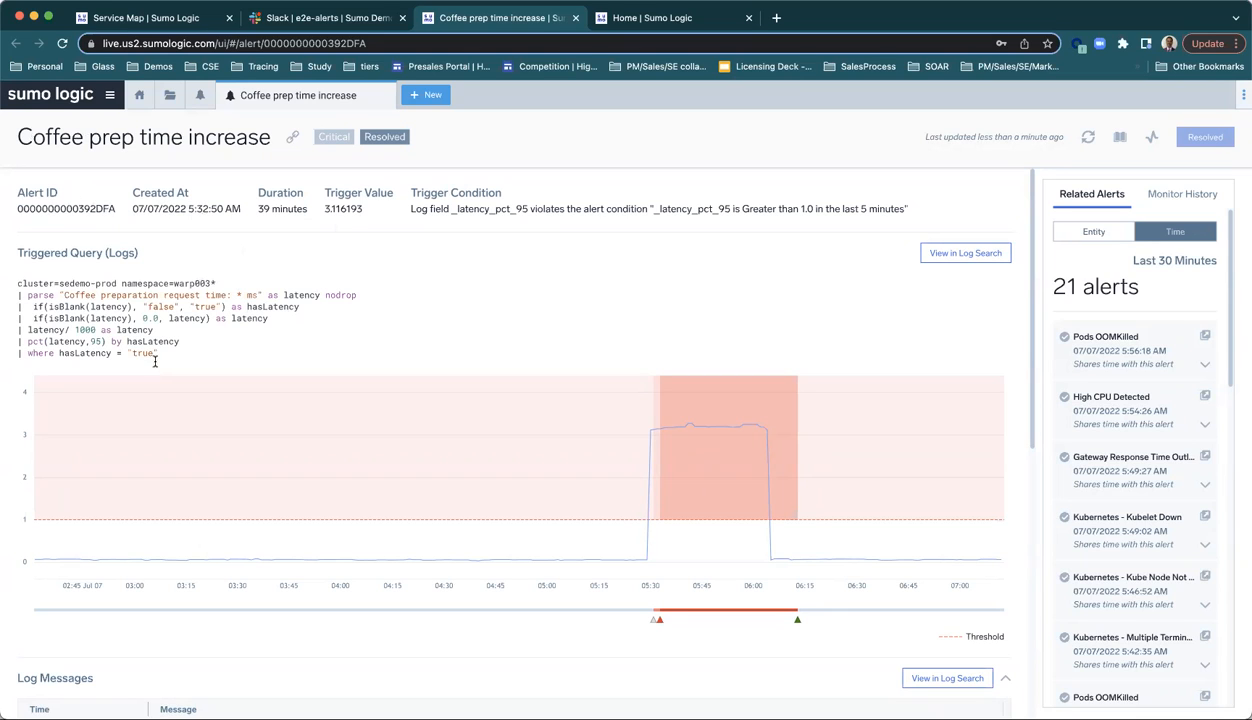
Step: Examine the alert's triggered query, log messages, anomalies and log fluctuations
left_click_drag(160, 354, 72, 283)
left_click(186, 253)
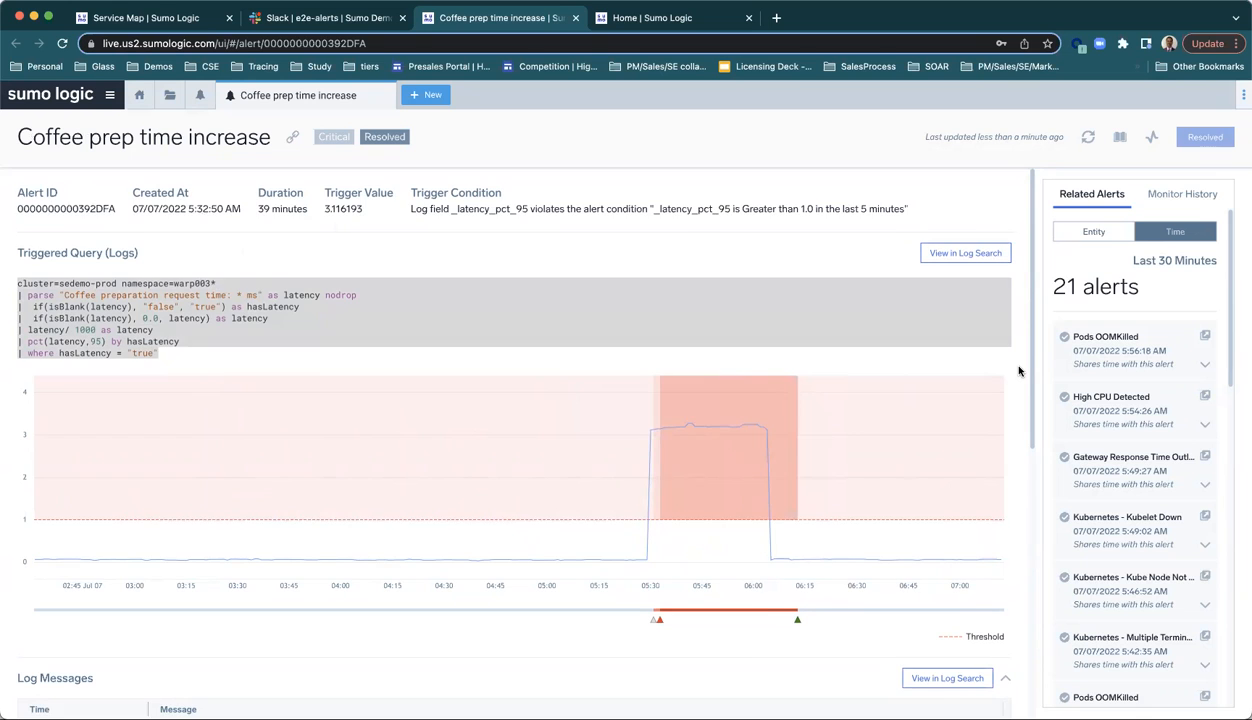
scroll(1019, 371, "down", 5)
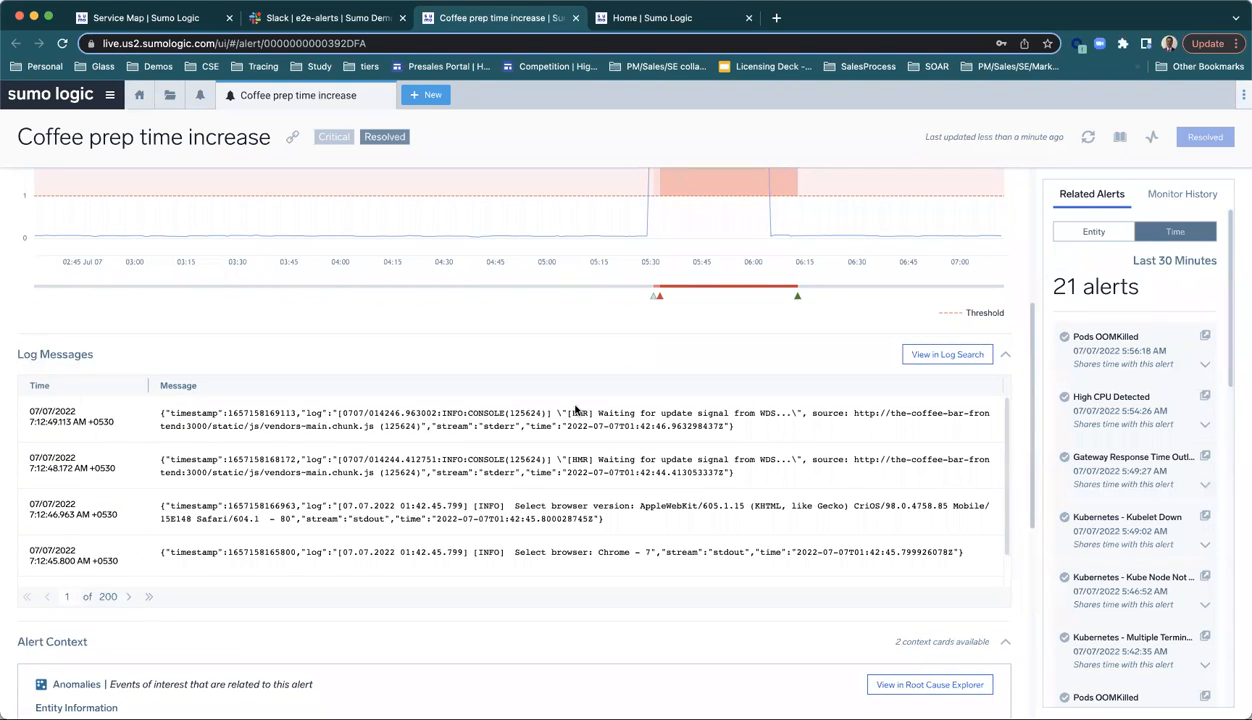
scroll(528, 538, "down", 2)
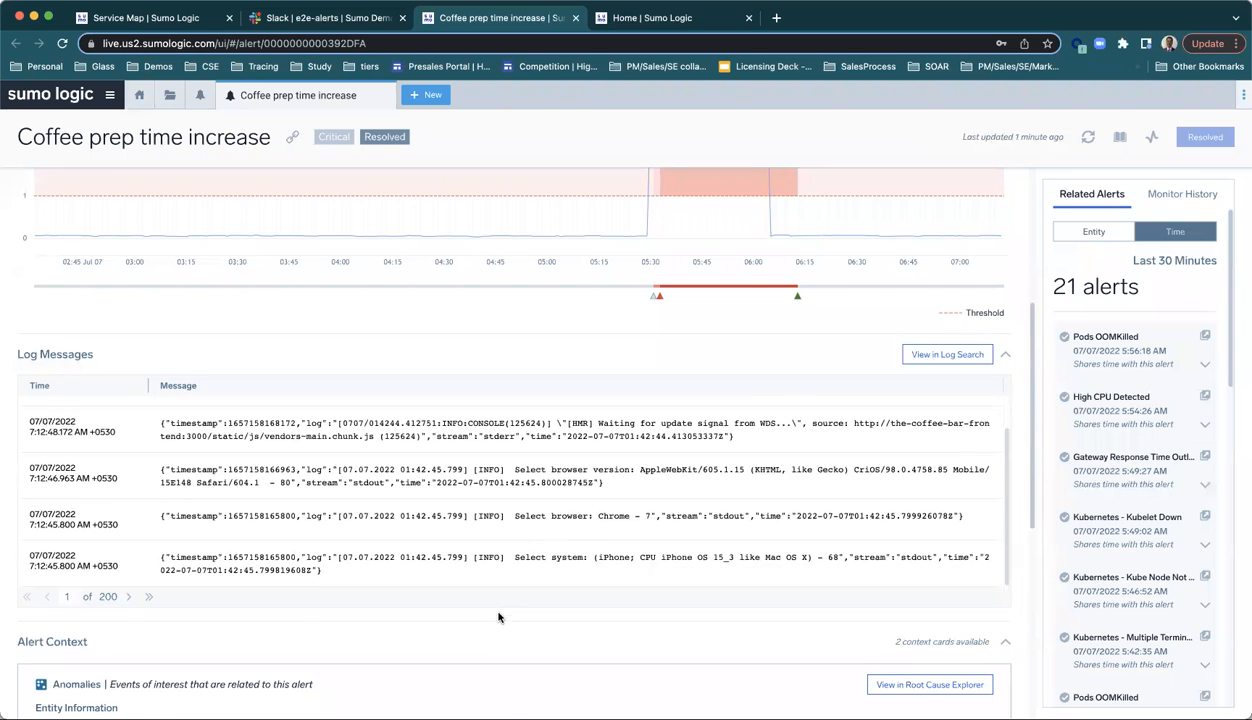
scroll(498, 617, "down", 6)
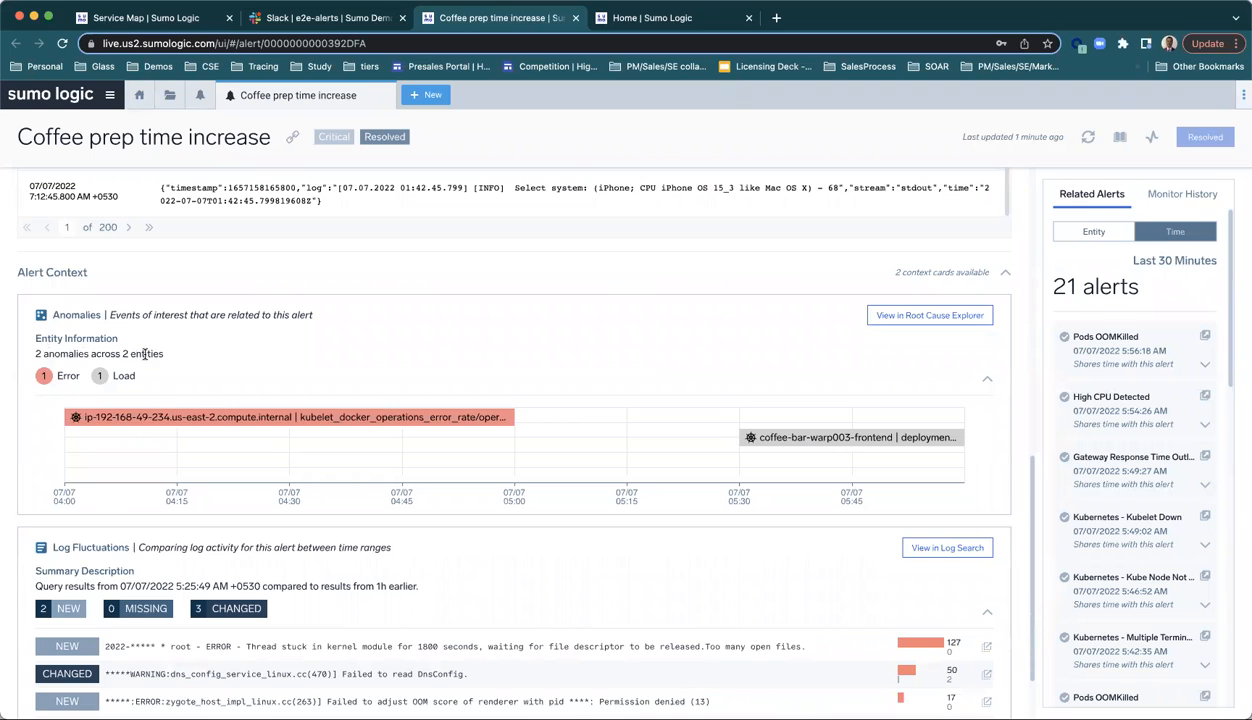
mouse_move(303, 425)
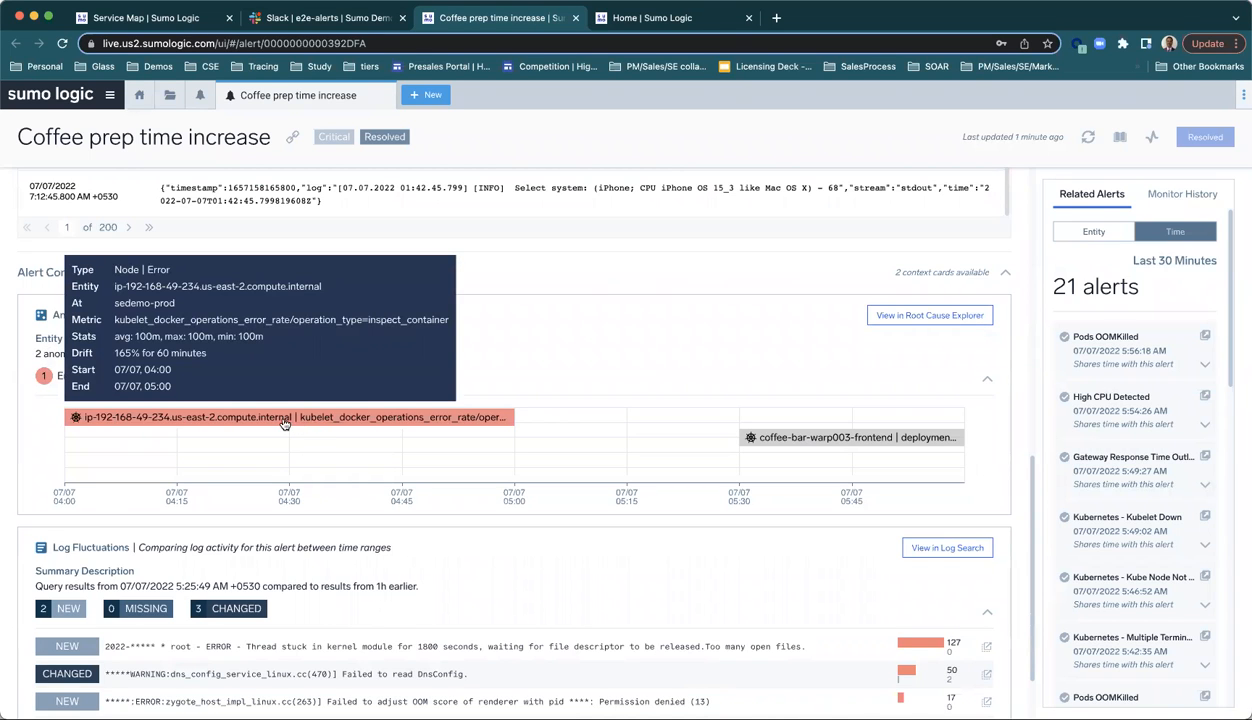
mouse_move(775, 441)
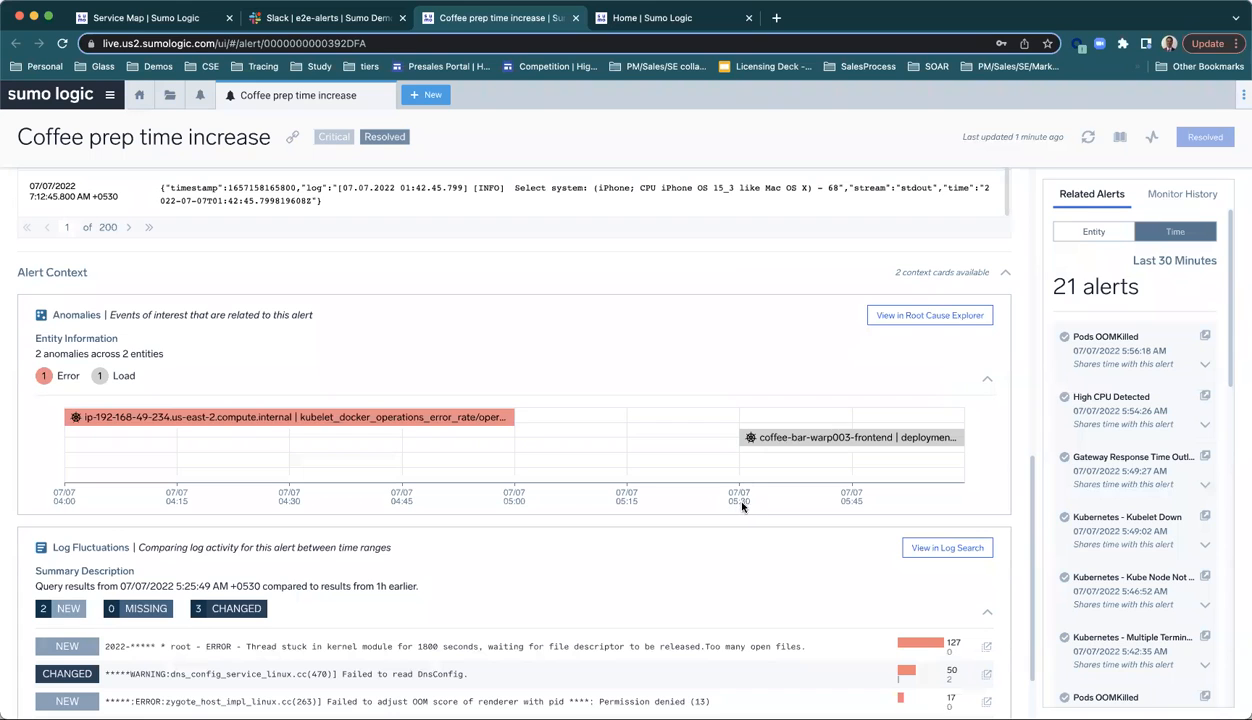
scroll(750, 545, "down", 2)
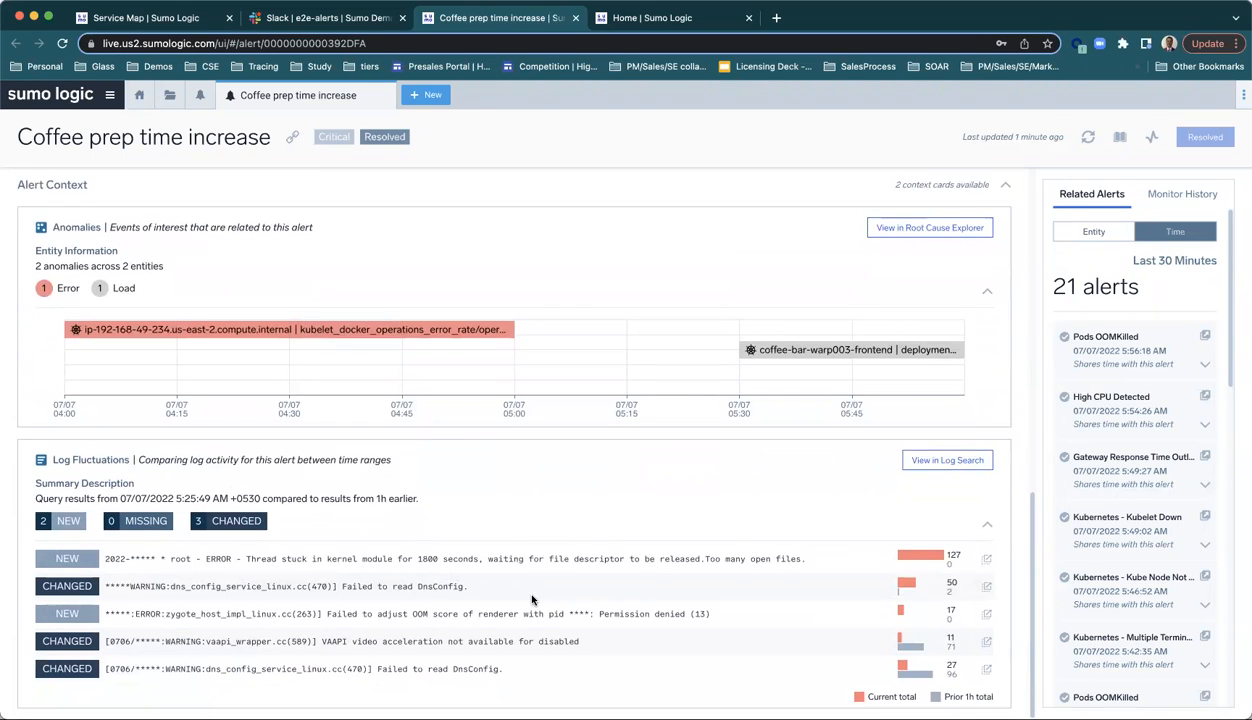
scroll(1000, 416, "up", 10)
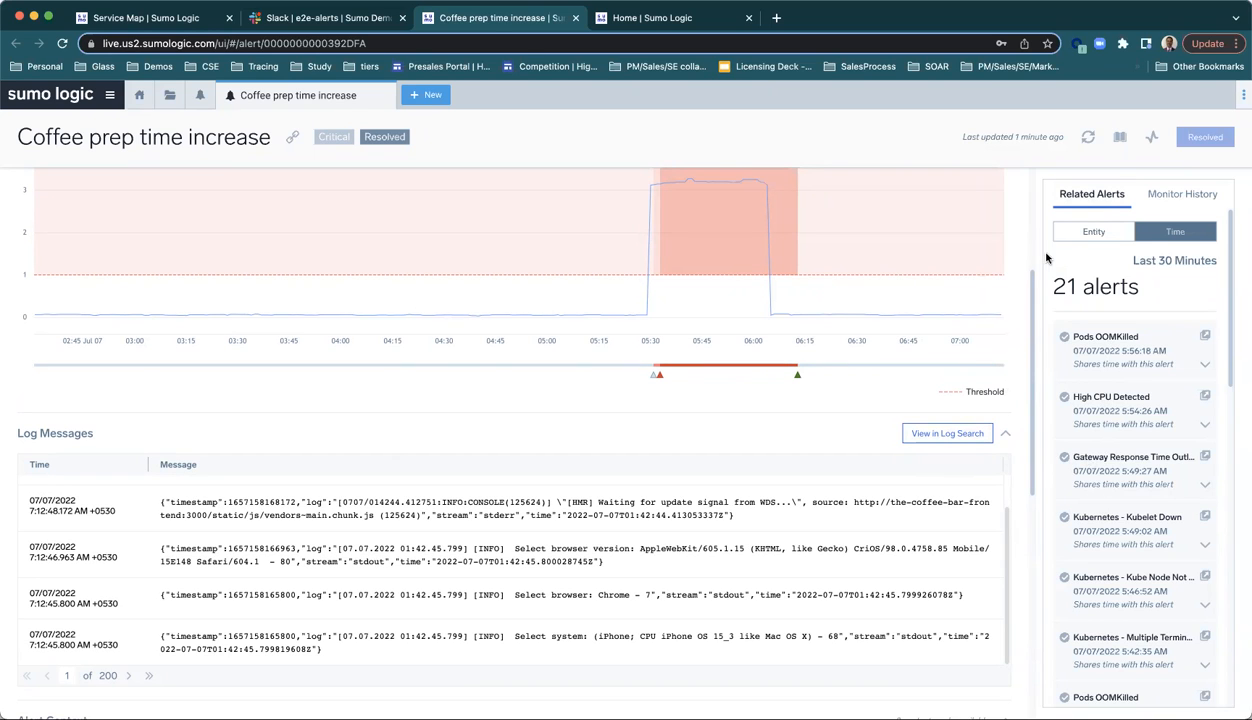
Step: Display the alert's playbook and open the Top Down Observability Dashboard linked in it
left_click(1120, 137)
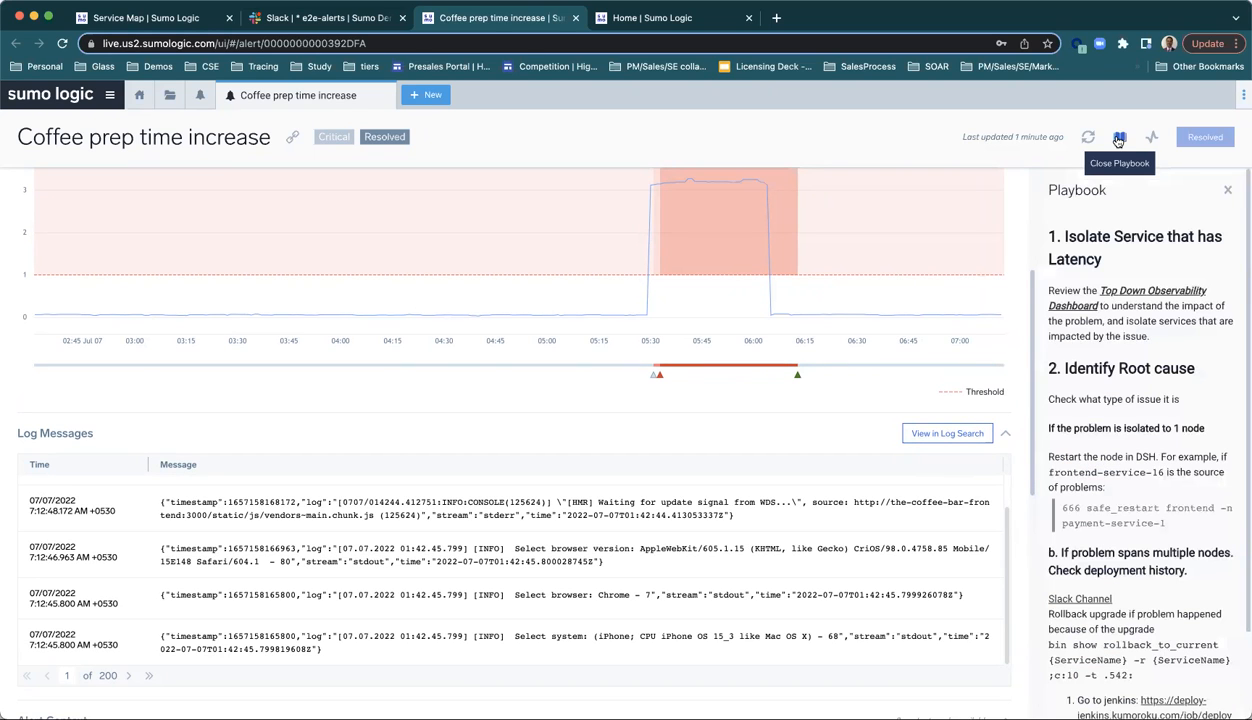
scroll(1130, 495, "down", 1)
scroll(1128, 496, "down", 2)
scroll(1128, 496, "up", 2)
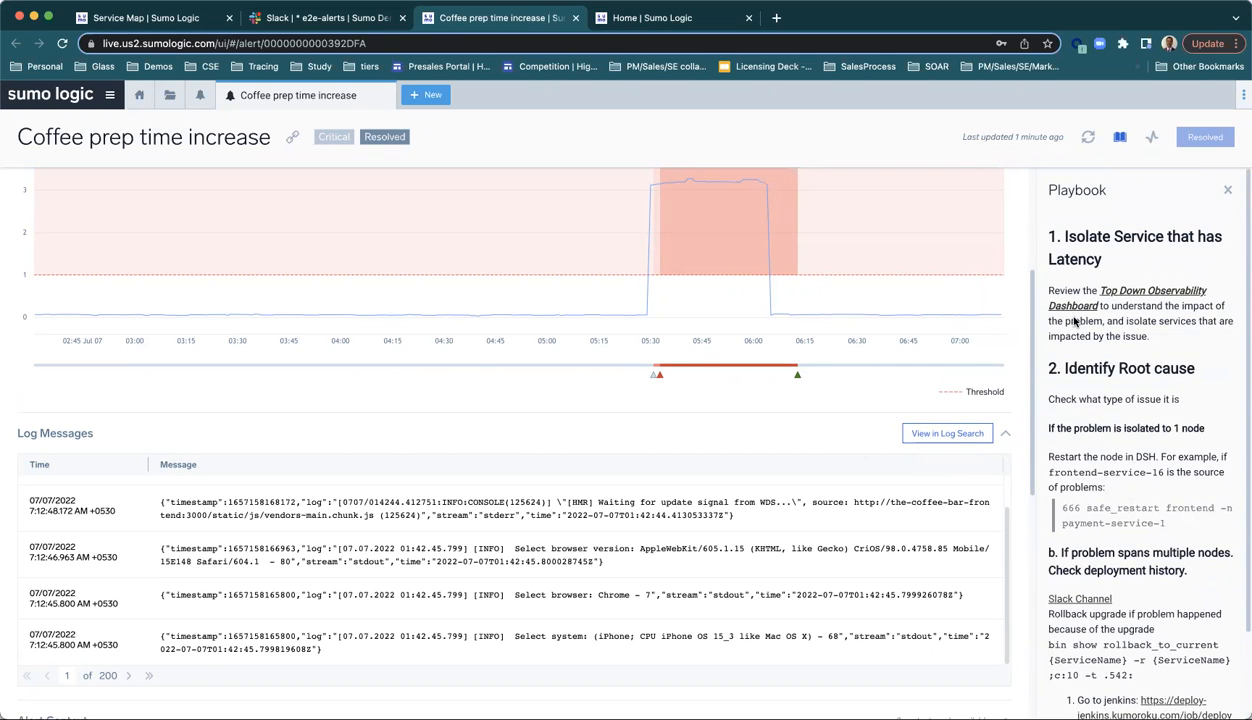
left_click(1143, 292)
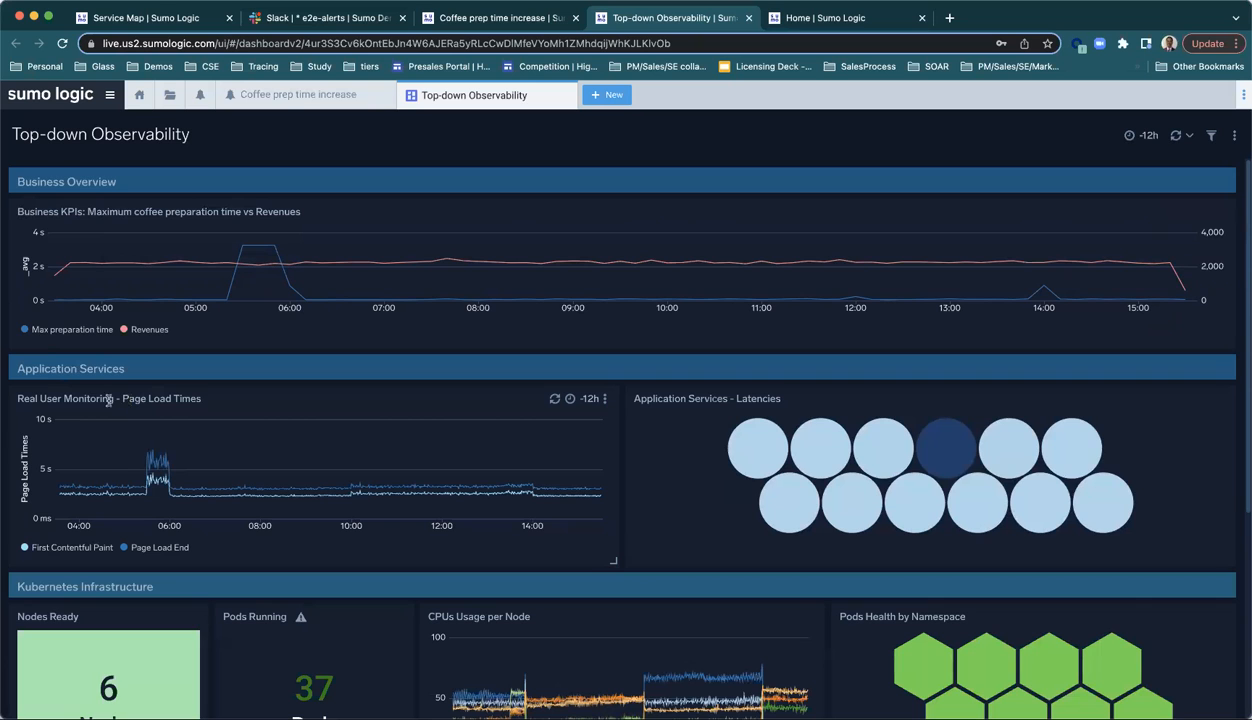
Step: Drill into the Page Load End spike in the Real User Monitoring chart and open the entity dashboard for the-coffee-bar-app
scroll(241, 394, "down", 5)
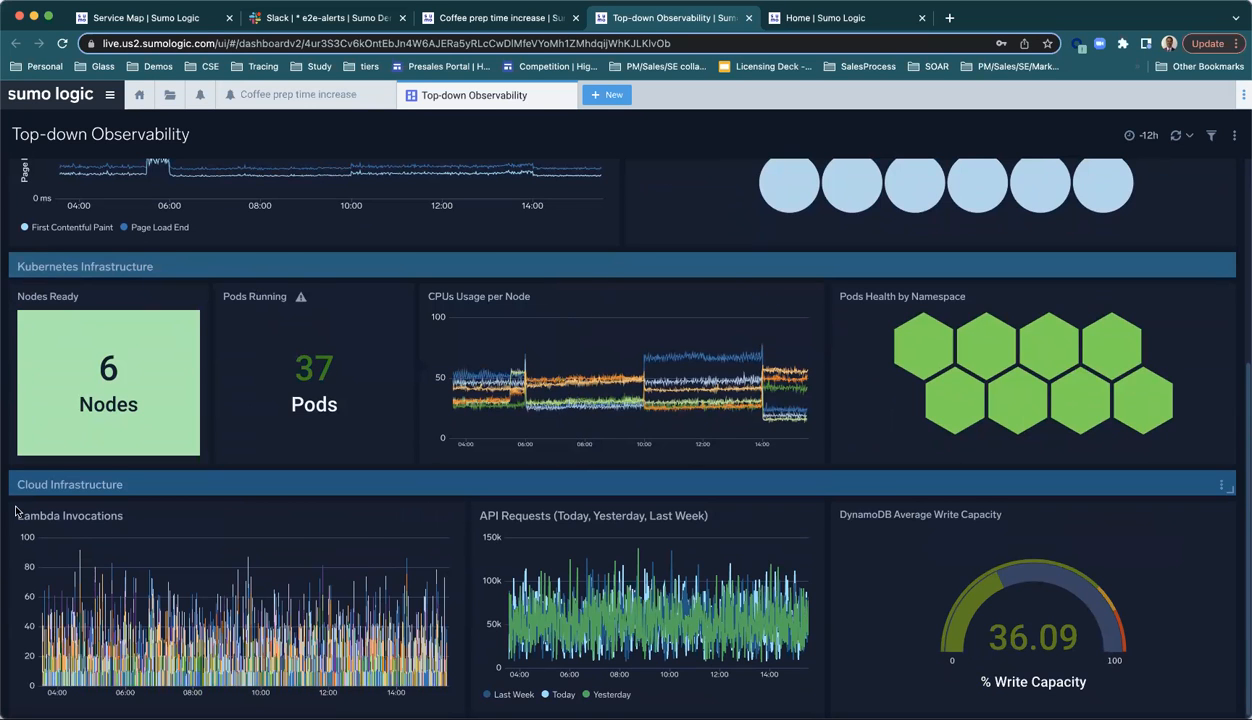
scroll(296, 524, "down", 1)
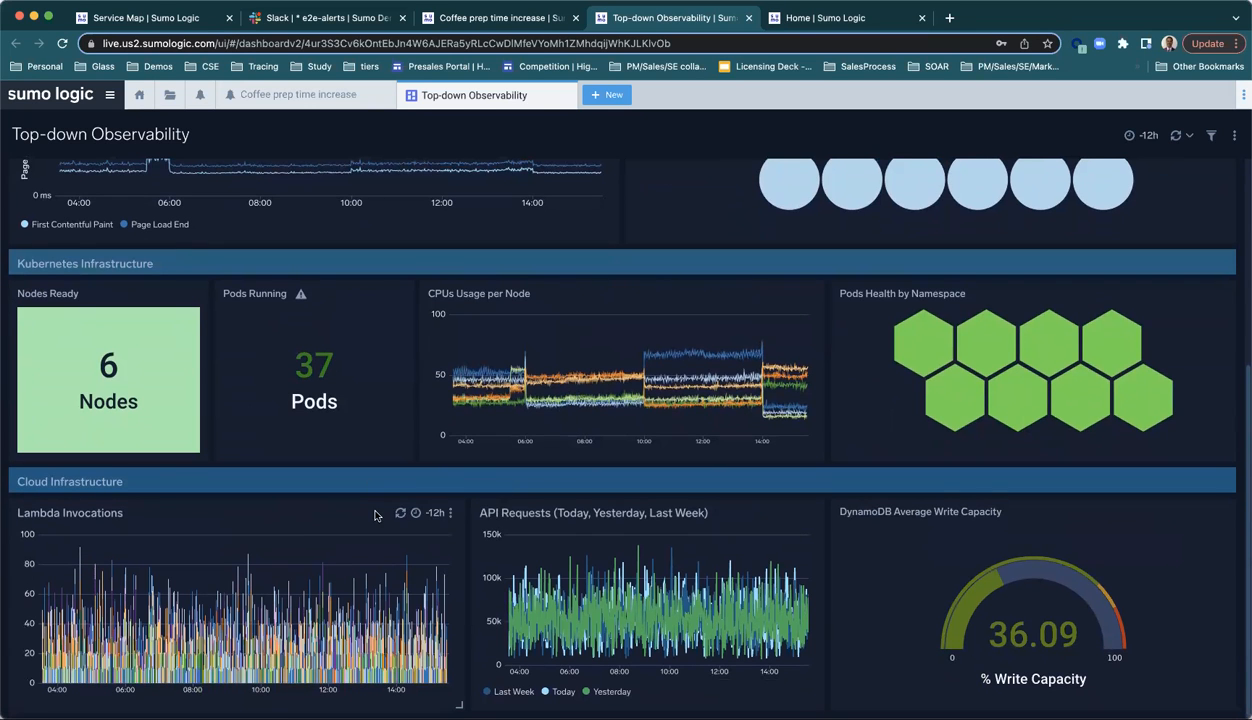
scroll(370, 510, "up", 5)
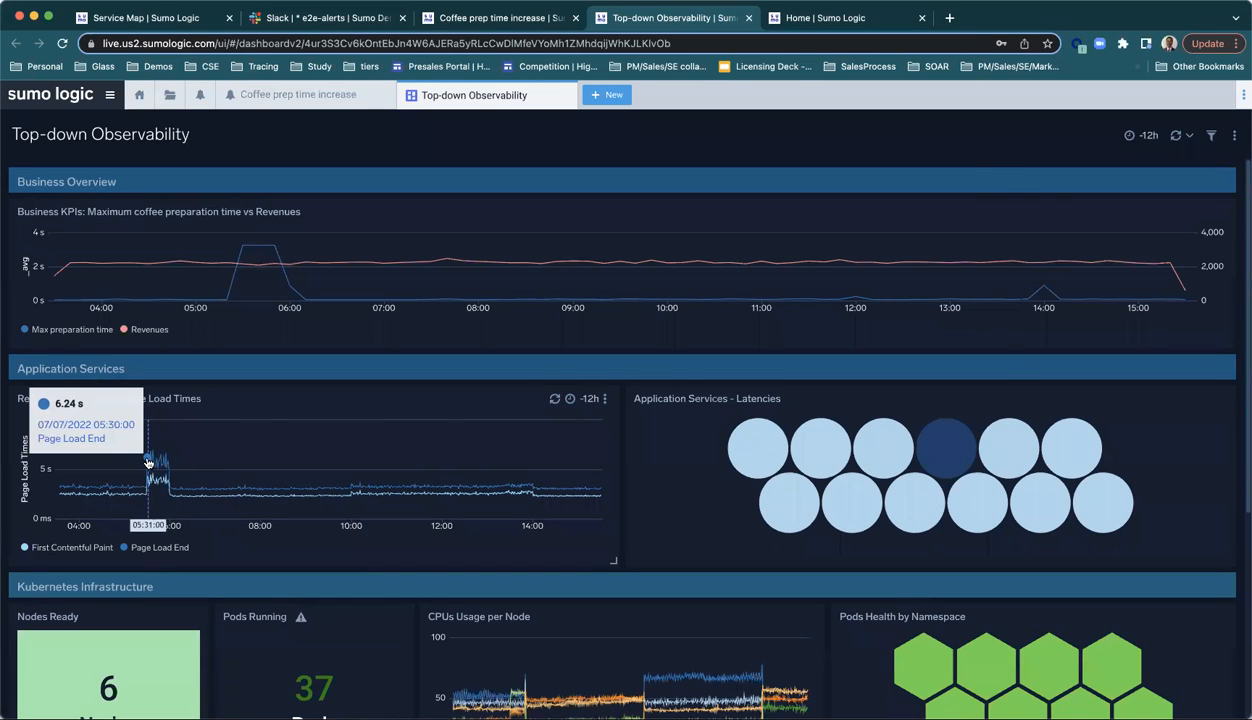
left_click(148, 462)
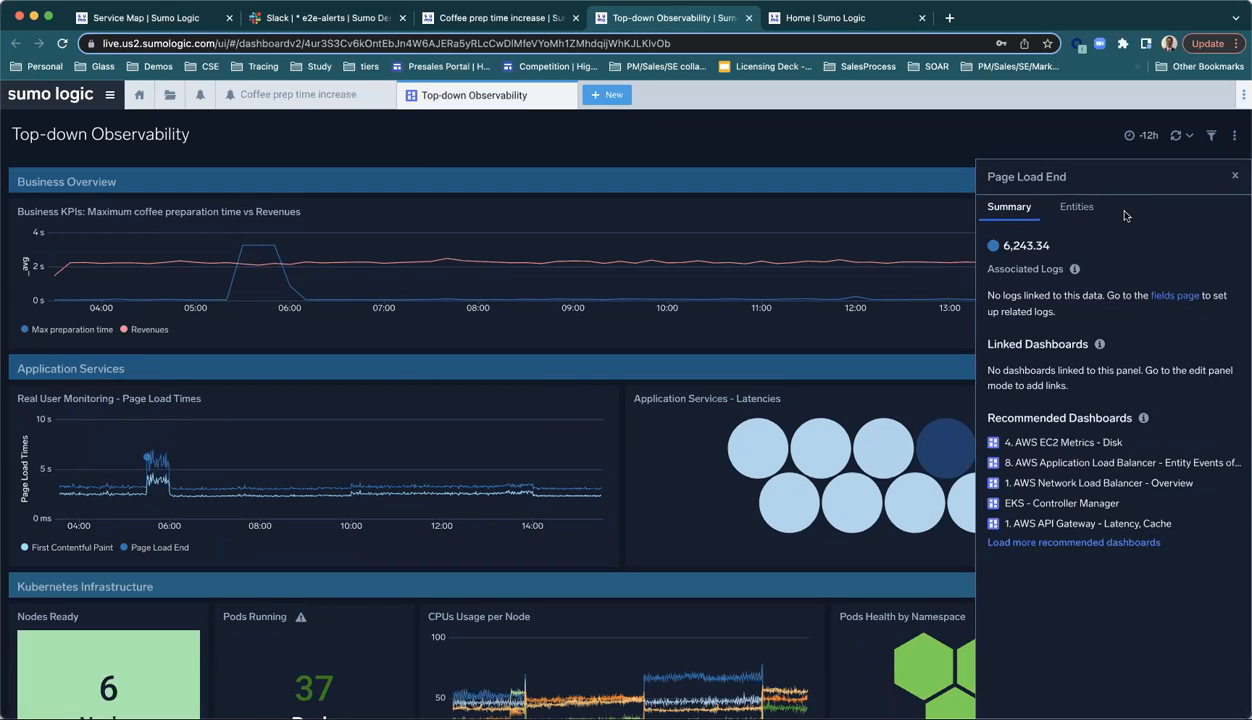
left_click(1078, 210)
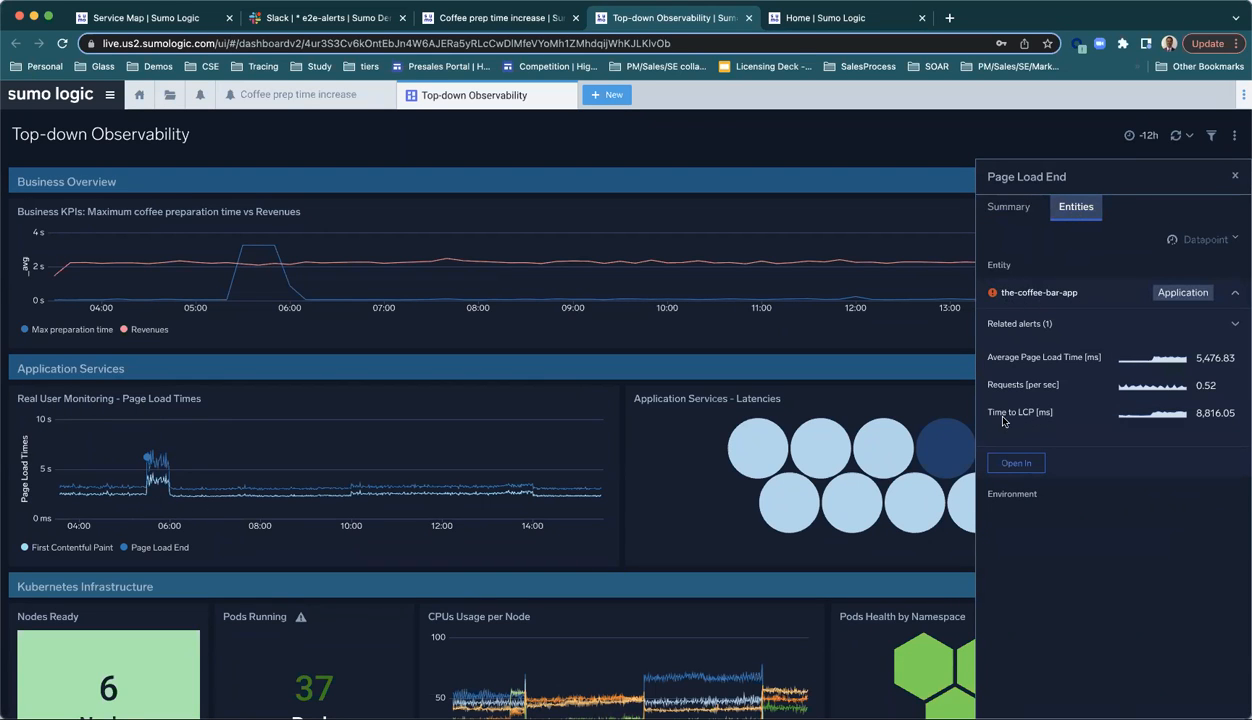
left_click(1012, 464)
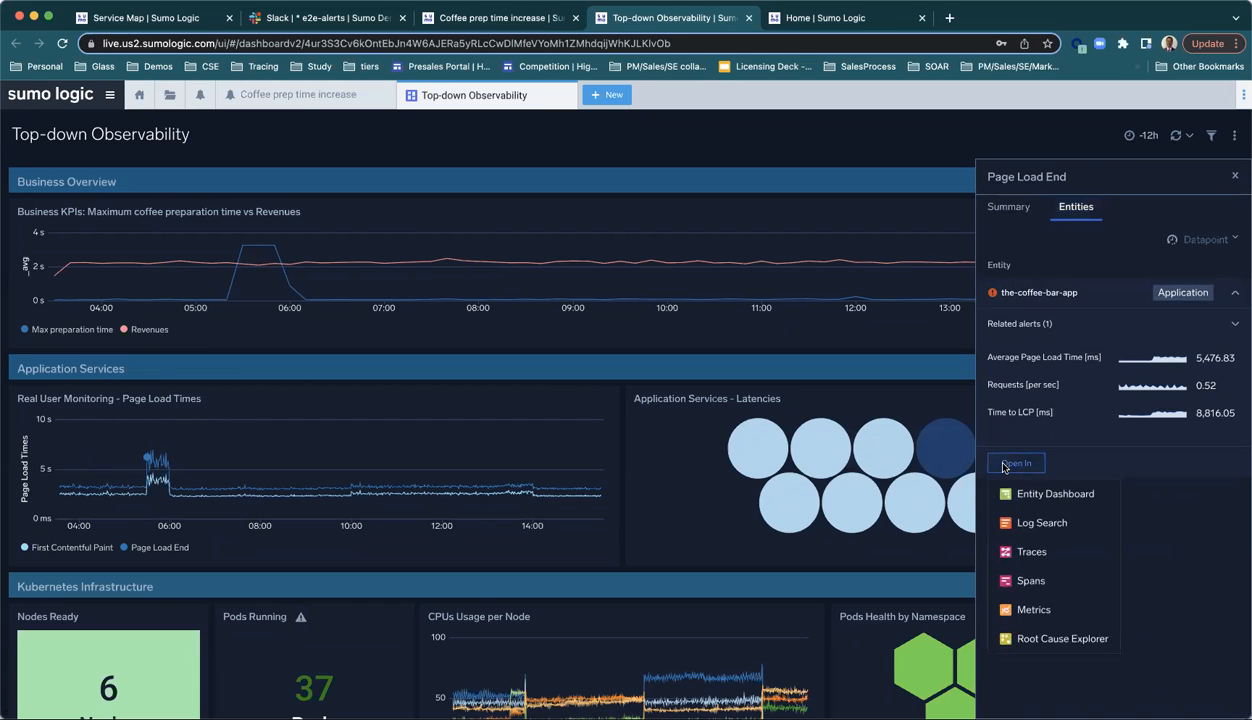
left_click(1056, 494)
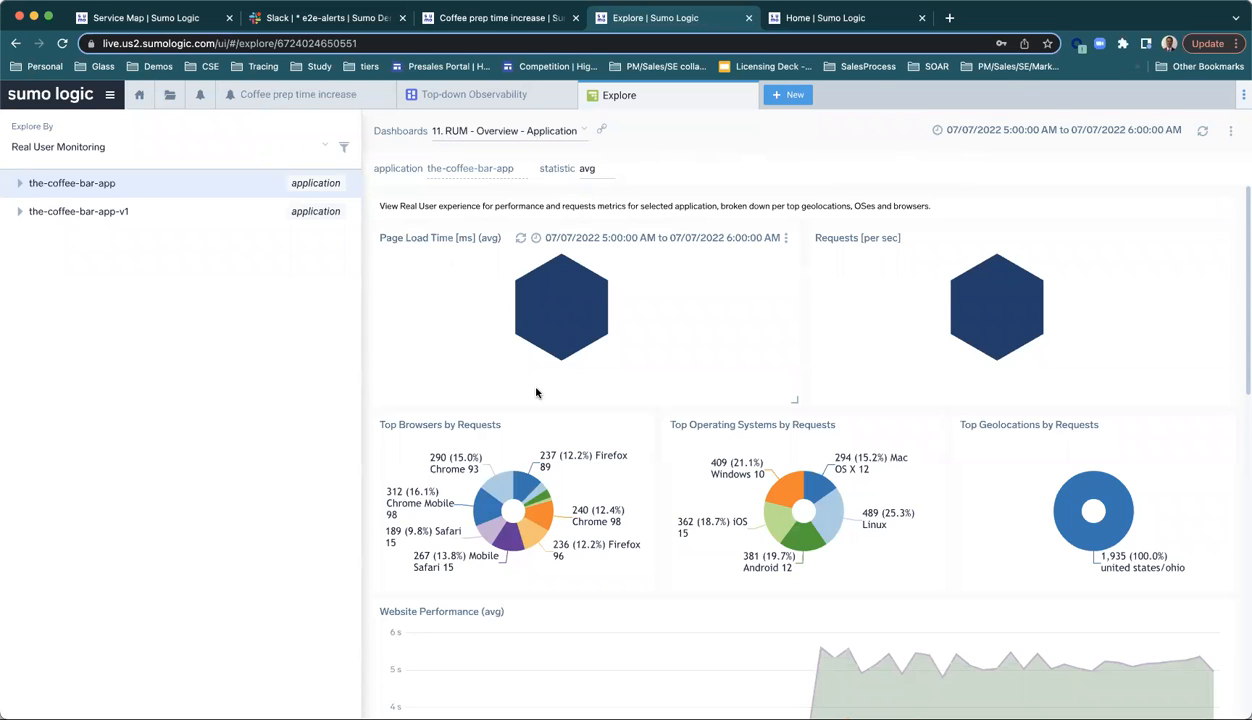
Step: Examine the RUM overview's browser, operating system and geolocation breakdowns, Website Performance and UI Paint Timings for the-coffee-bar-app
scroll(746, 561, "down", 3)
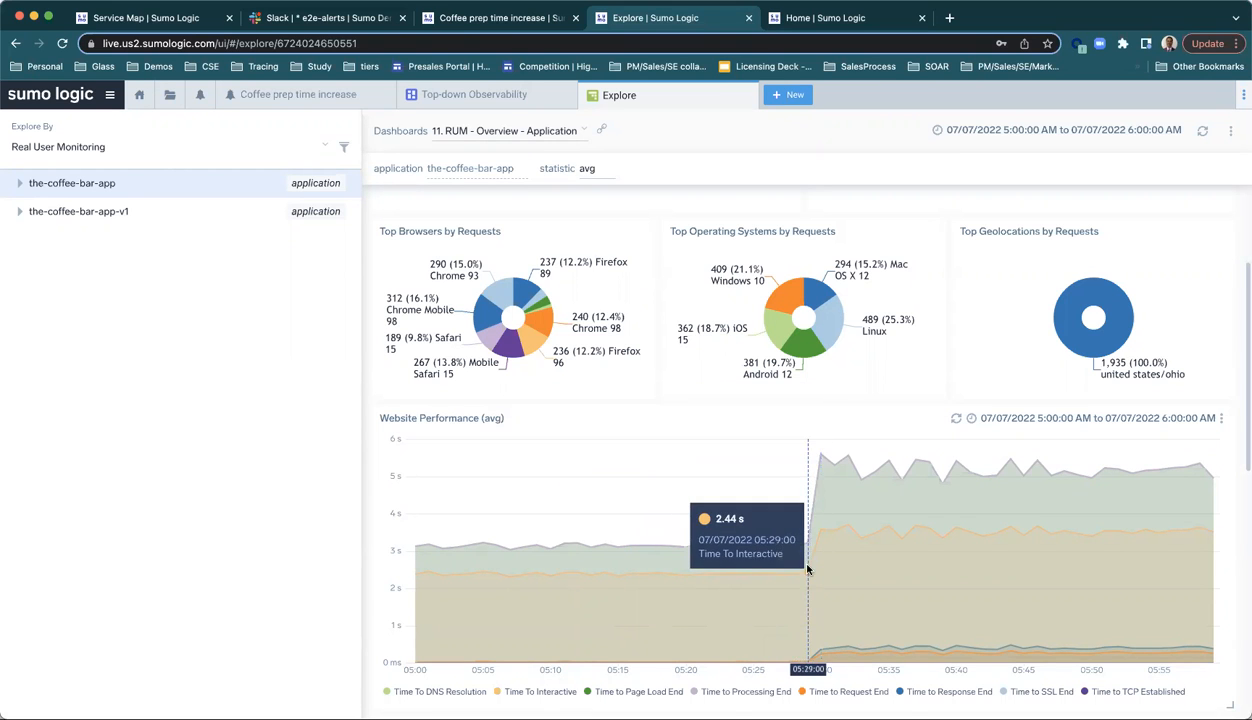
scroll(871, 629, "down", 3)
scroll(871, 629, "down", 2)
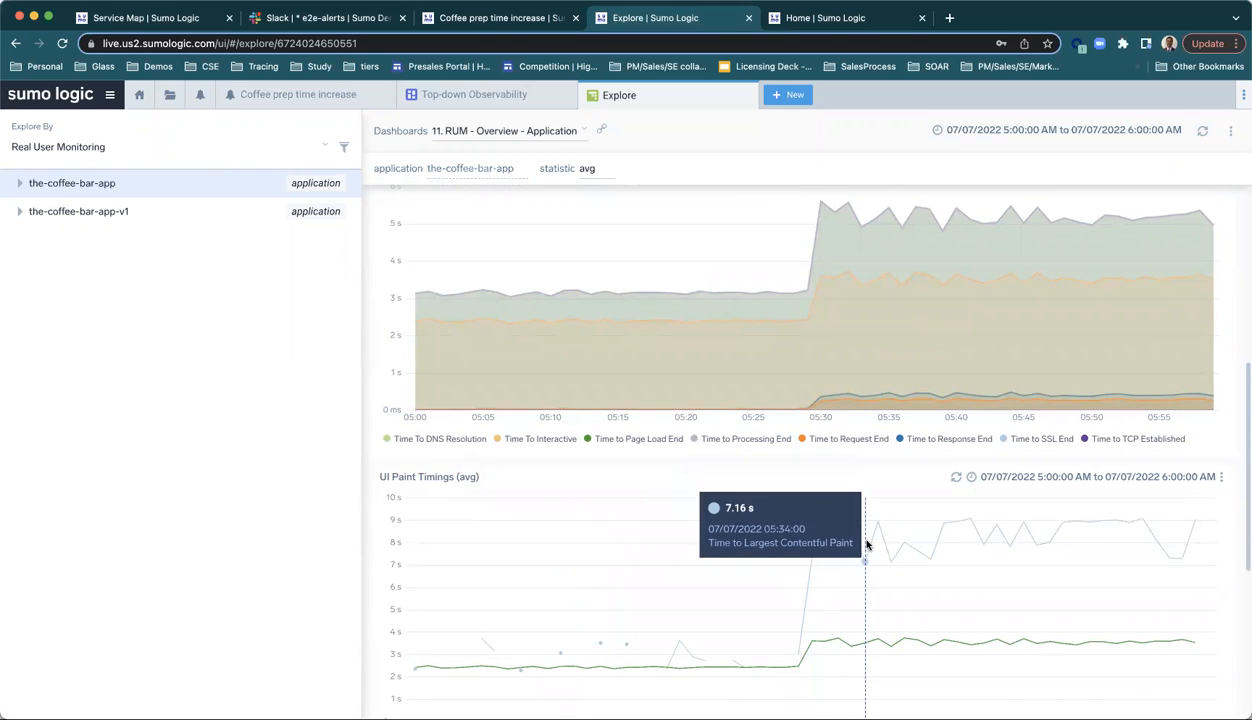
scroll(886, 650, "down", 6)
scroll(884, 659, "up", 12)
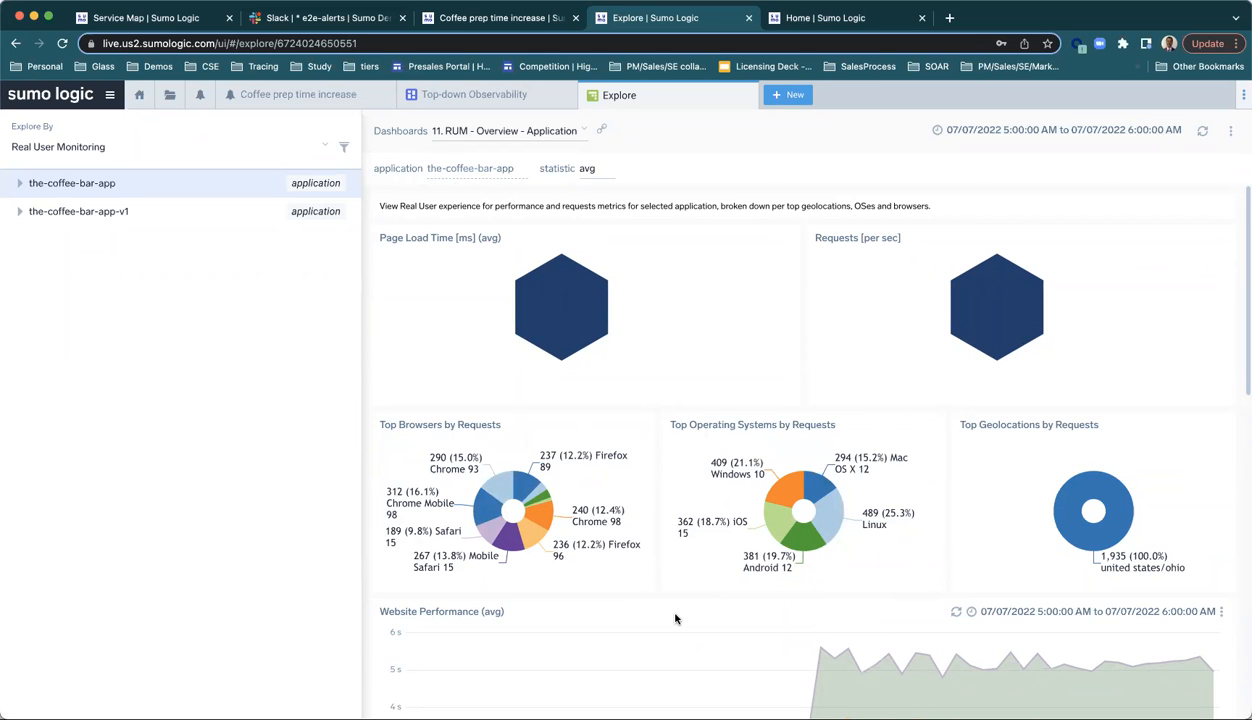
scroll(673, 690, "down", 3)
scroll(674, 618, "down", 5)
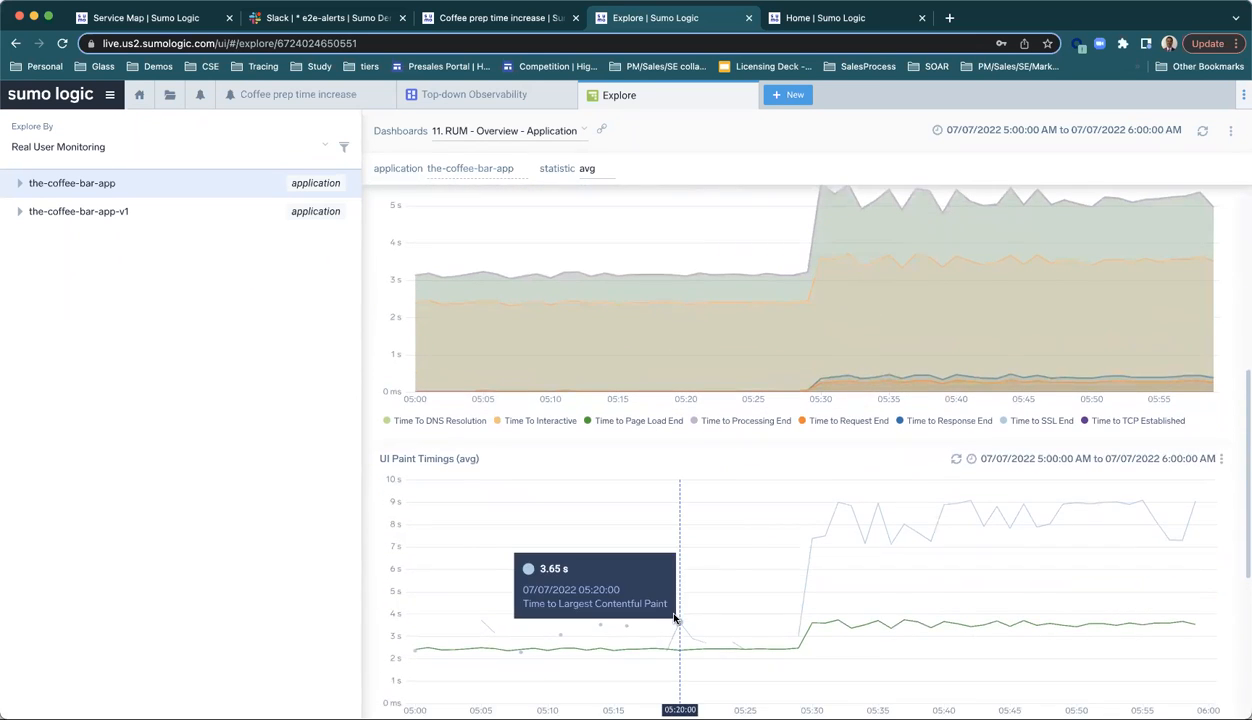
scroll(687, 441, "up", 1)
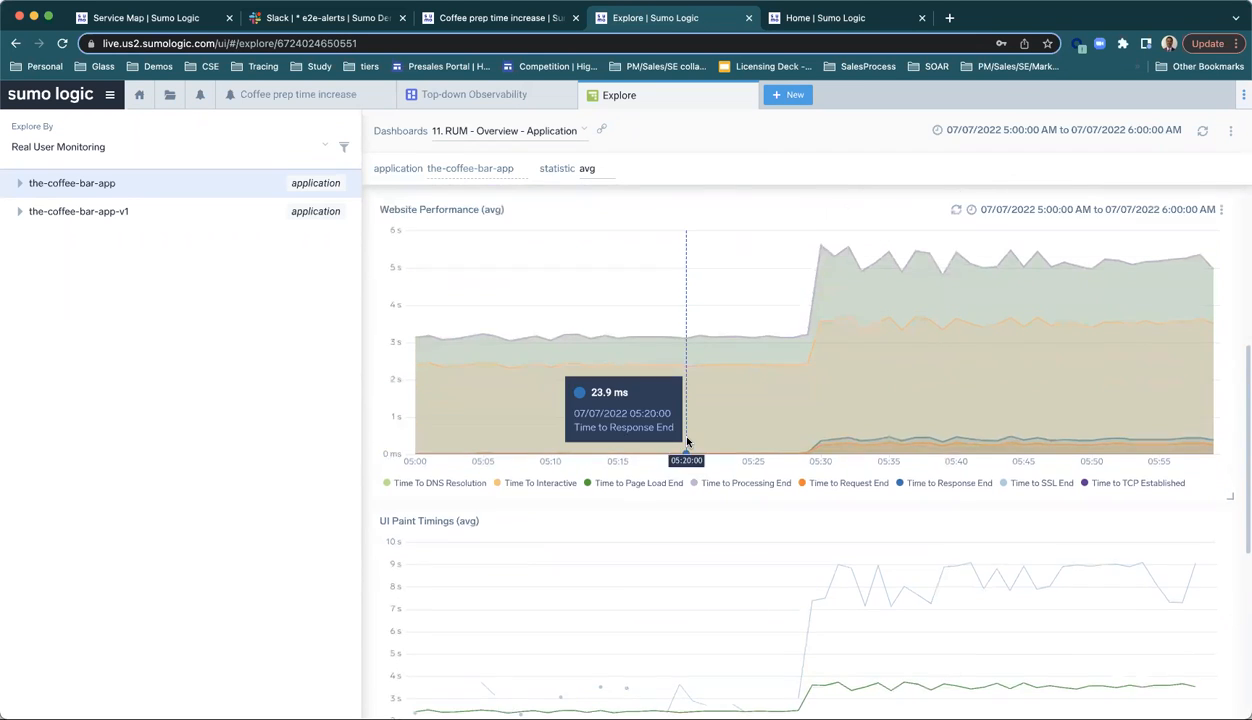
scroll(687, 441, "up", 7)
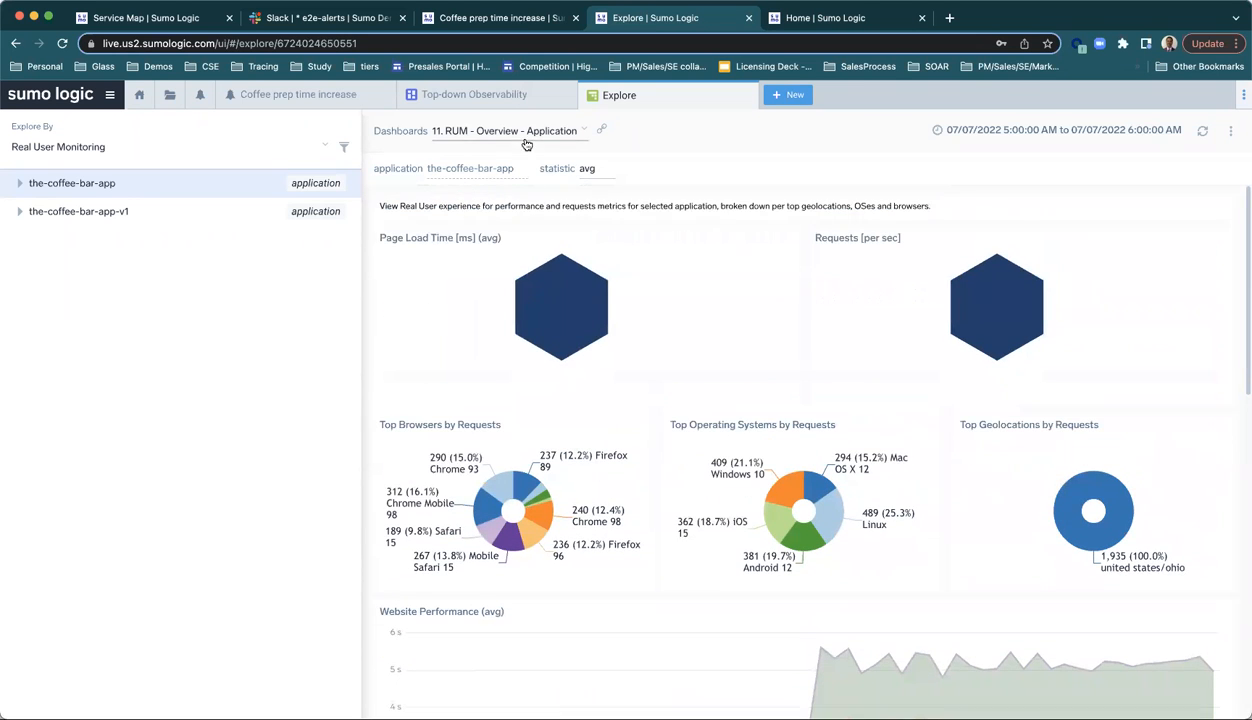
Step: Switch to the 04. Application Health Across Services dashboard and inspect the services in the Application Architecture map
left_click(521, 133)
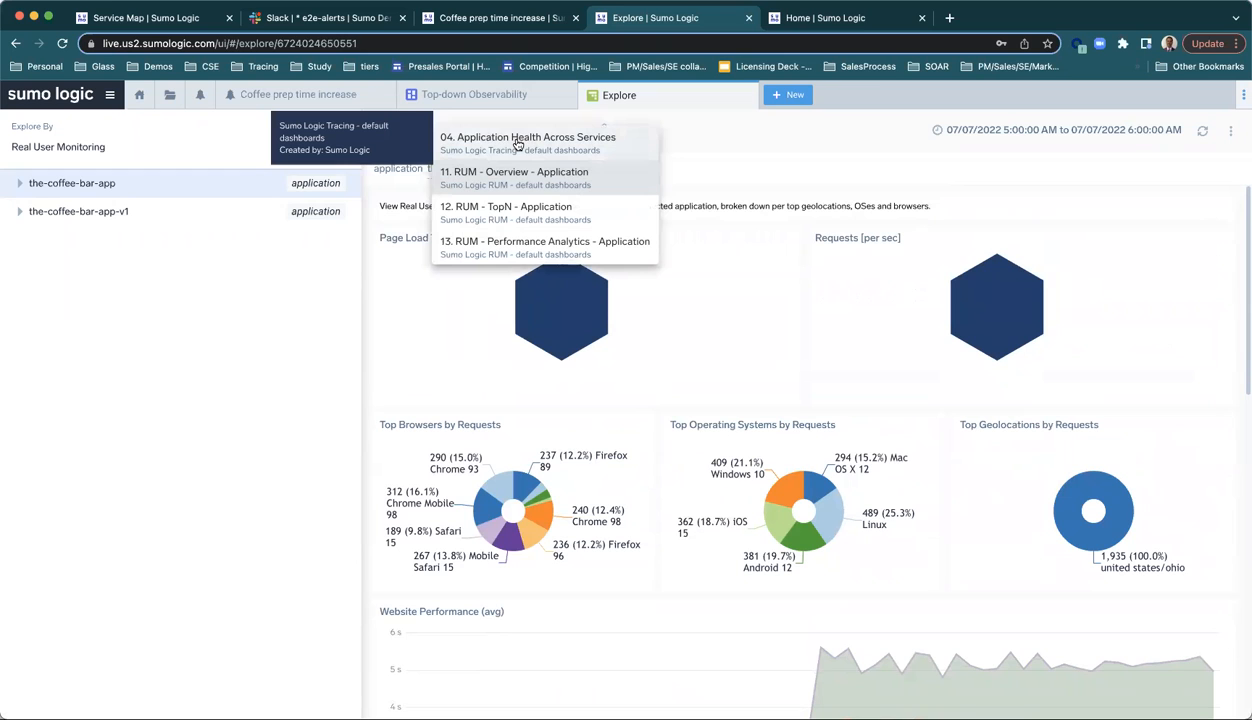
left_click(500, 140)
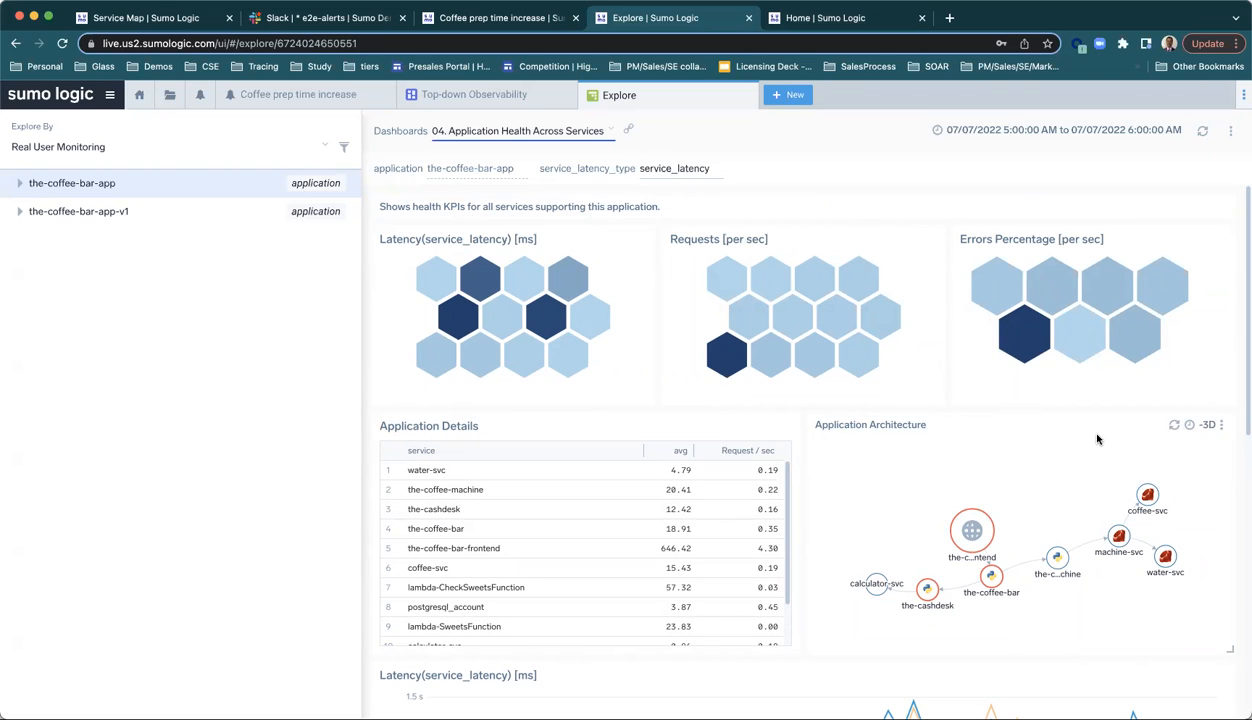
mouse_move(971, 527)
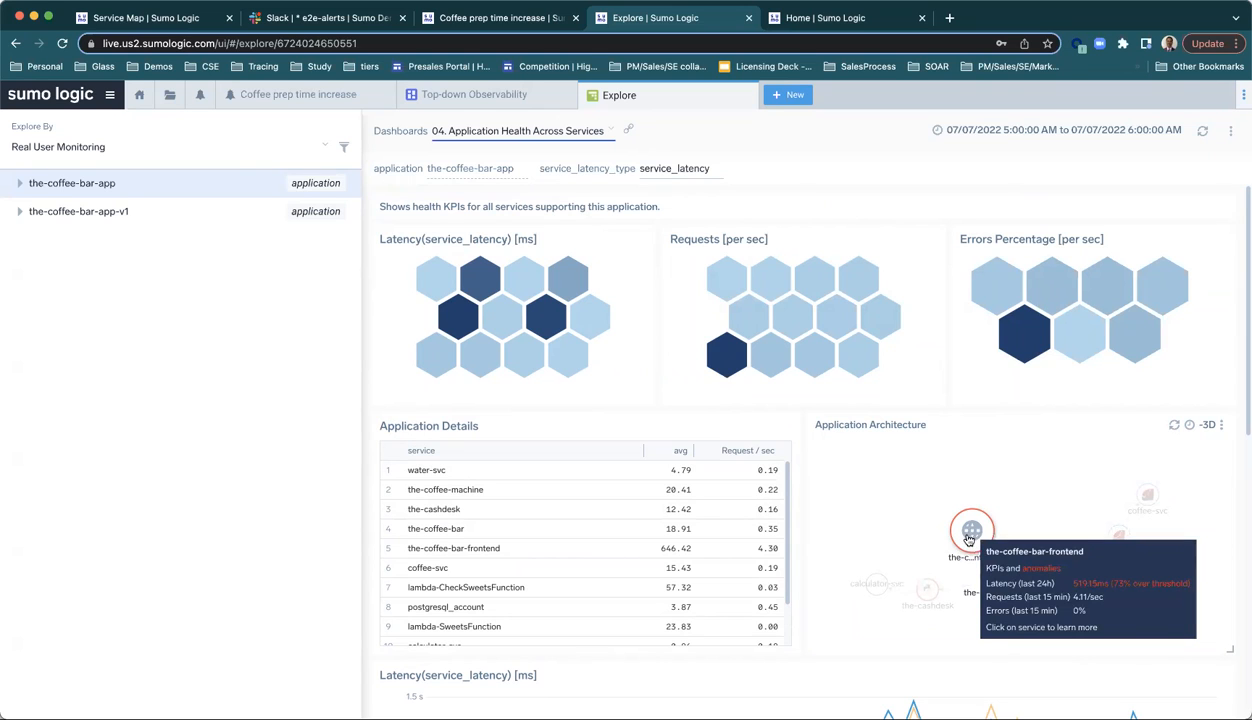
mouse_move(897, 595)
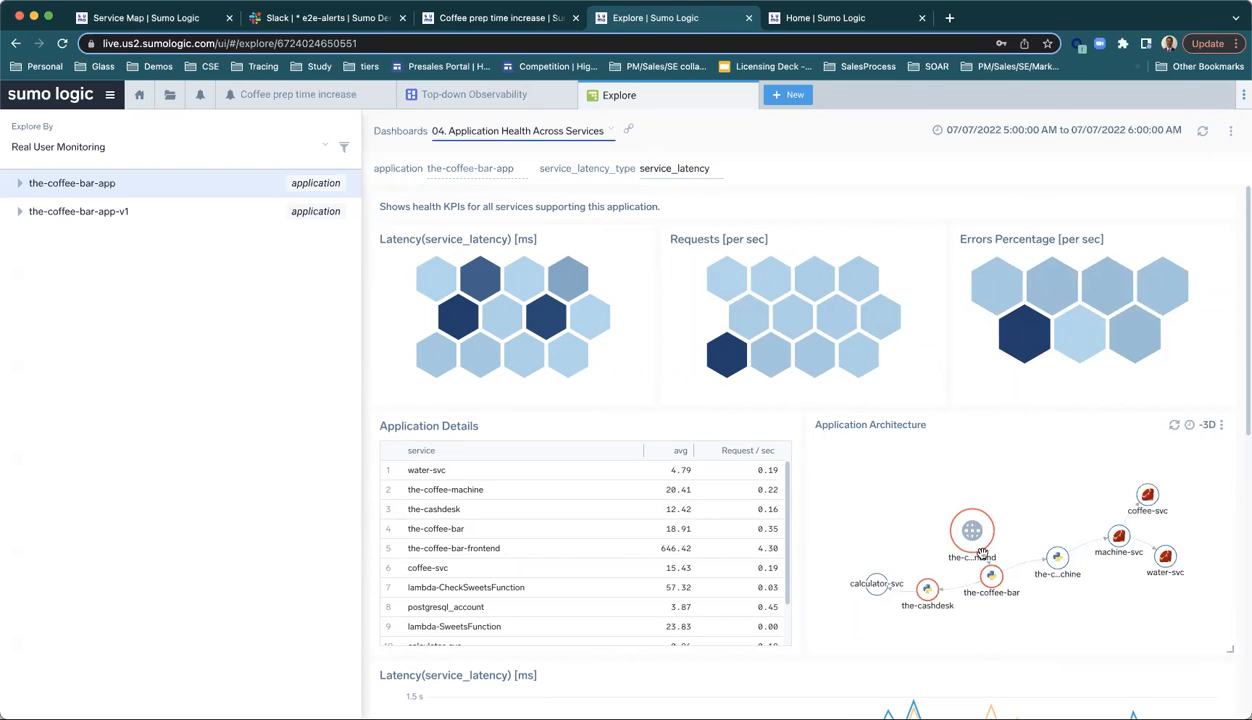
mouse_move(993, 585)
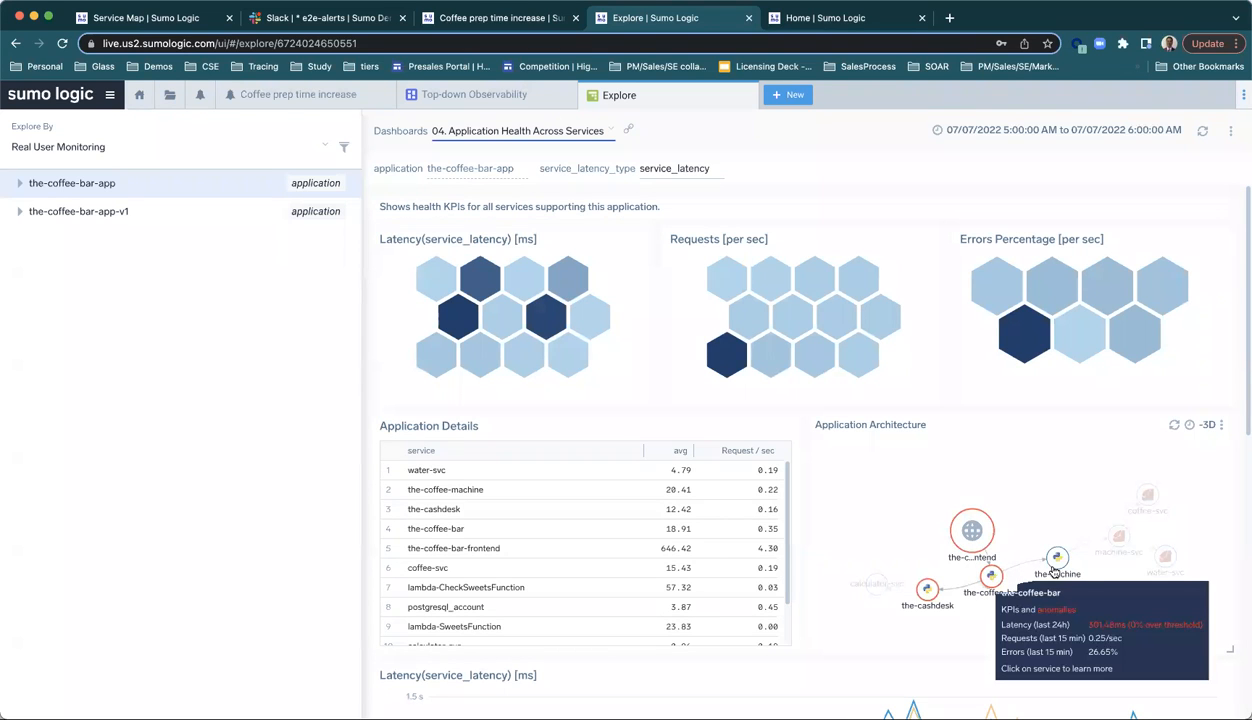
mouse_move(1057, 569)
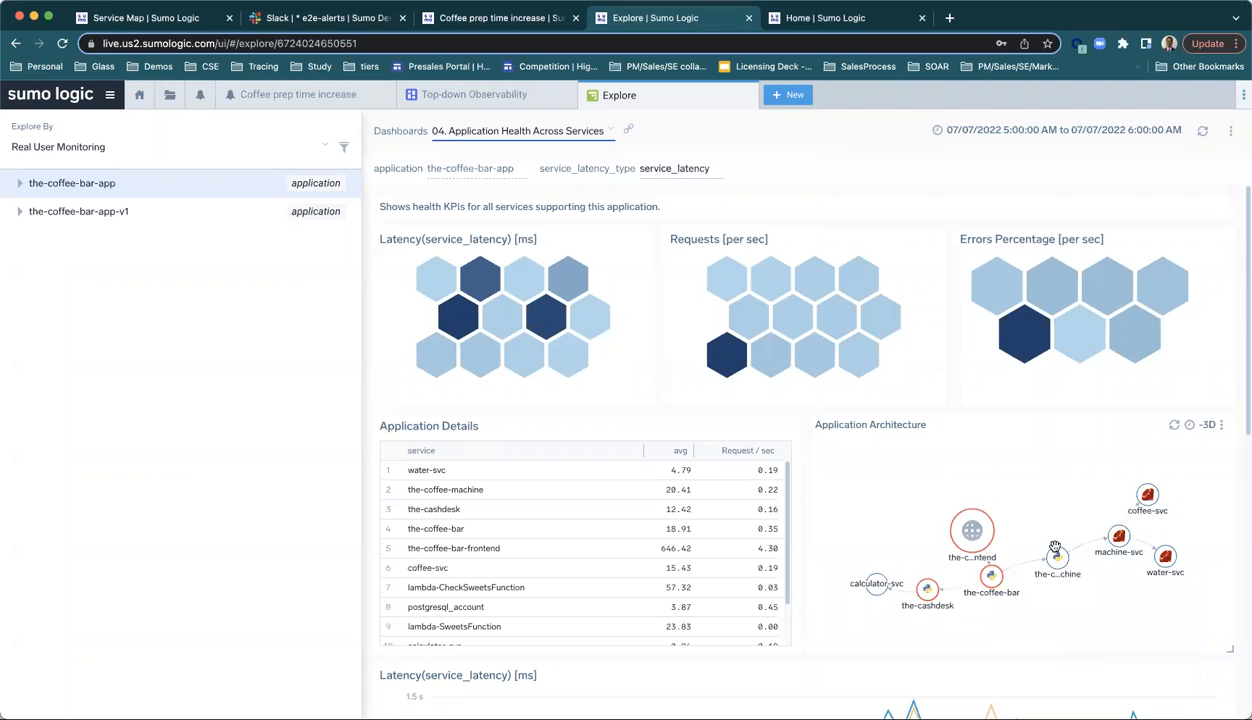
scroll(1098, 618, "down", 5)
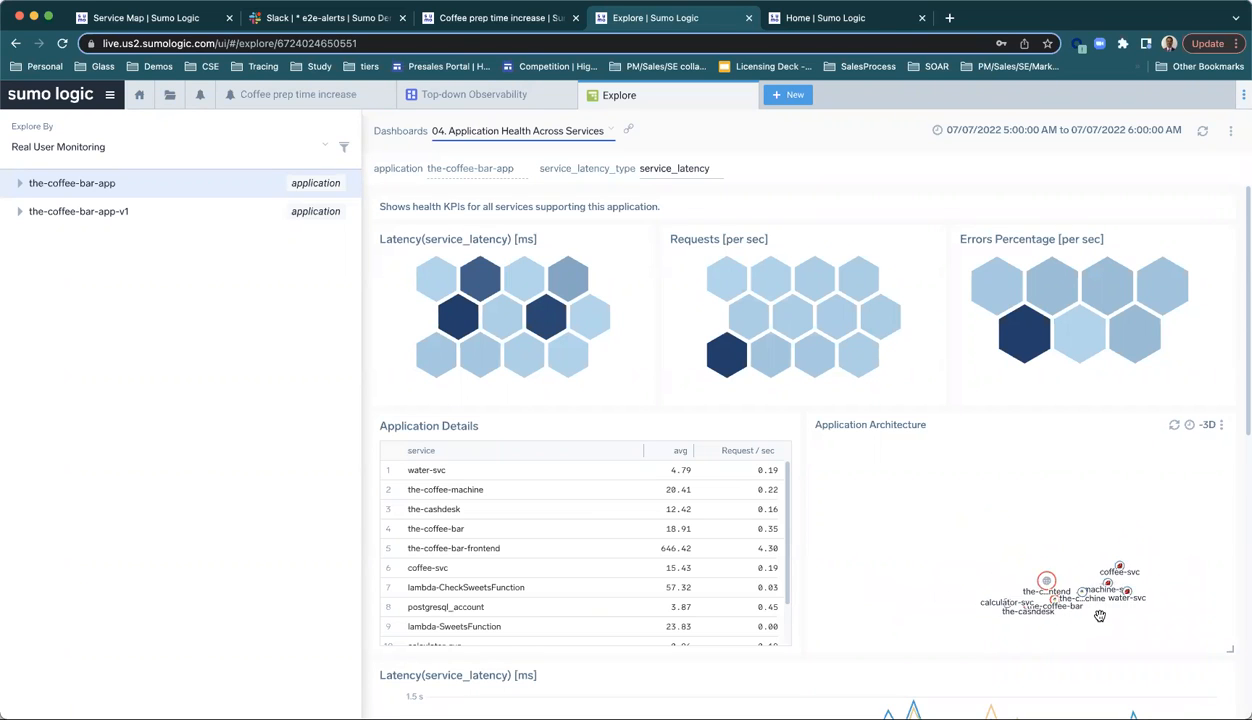
scroll(1098, 616, "up", 8)
mouse_move(1034, 547)
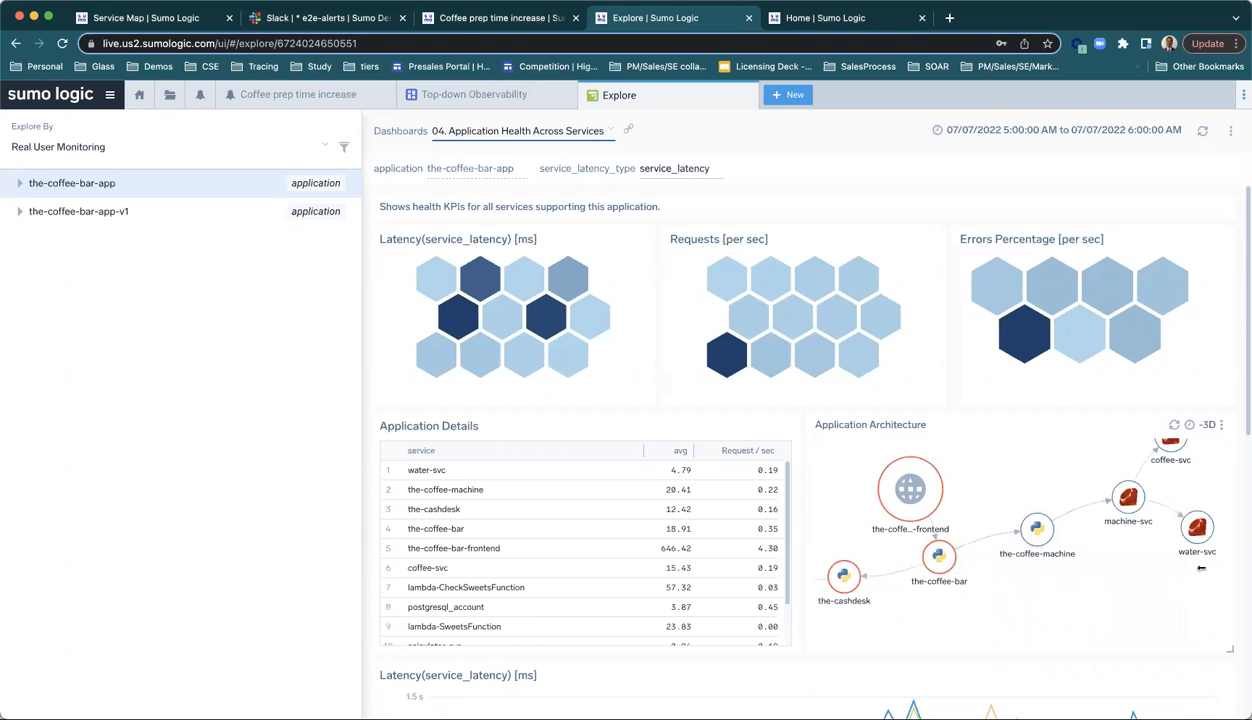
Step: Examine the service latency chart on the Application Health Across Services dashboard around 05:30
scroll(1243, 451, "down", 1)
left_click_drag(1243, 451, 1243, 607)
scroll(1180, 605, "down", 2)
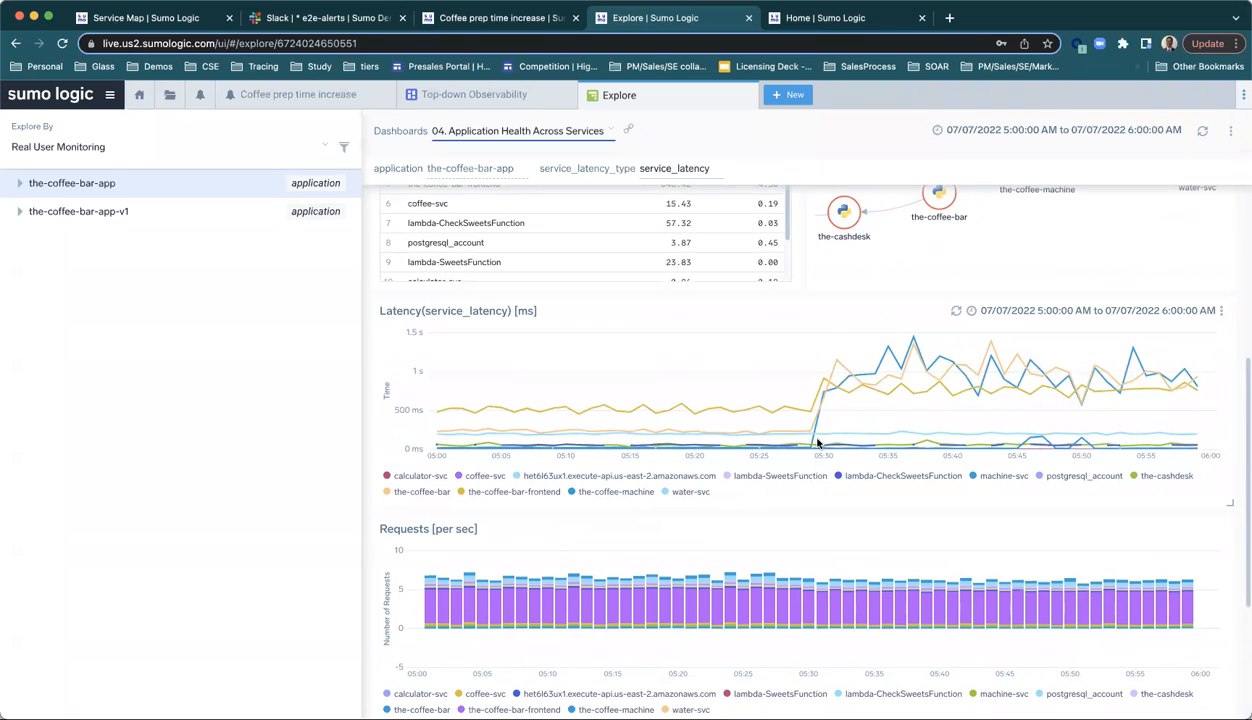
Step: Drill into the-coffee-machine's 05:30 datapoint in the service latency chart and open the traces for that service entity
mouse_move(823, 396)
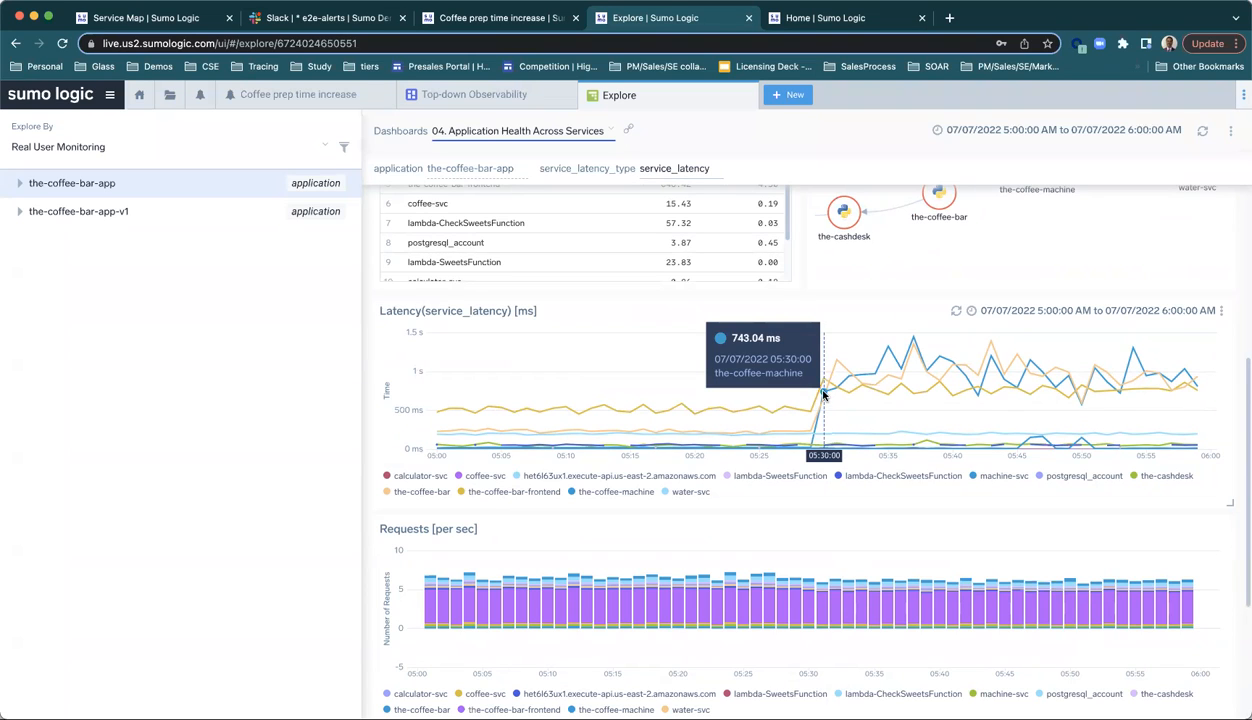
left_click(823, 396)
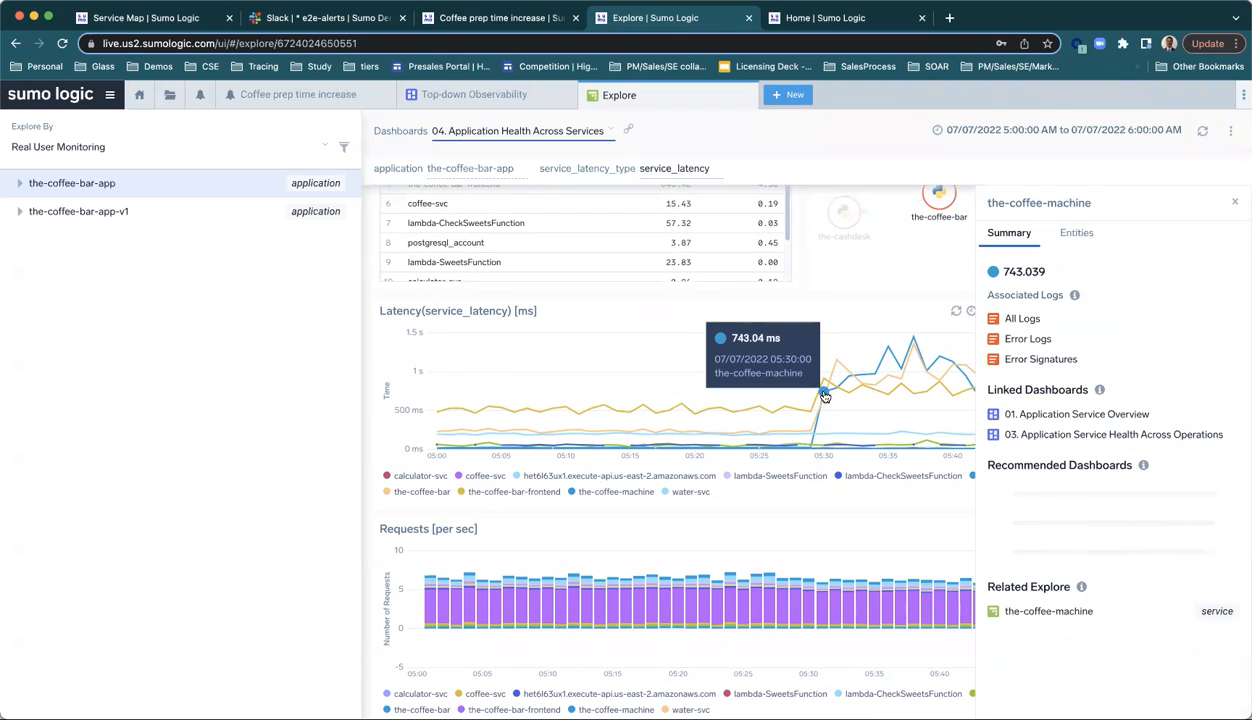
left_click(1074, 240)
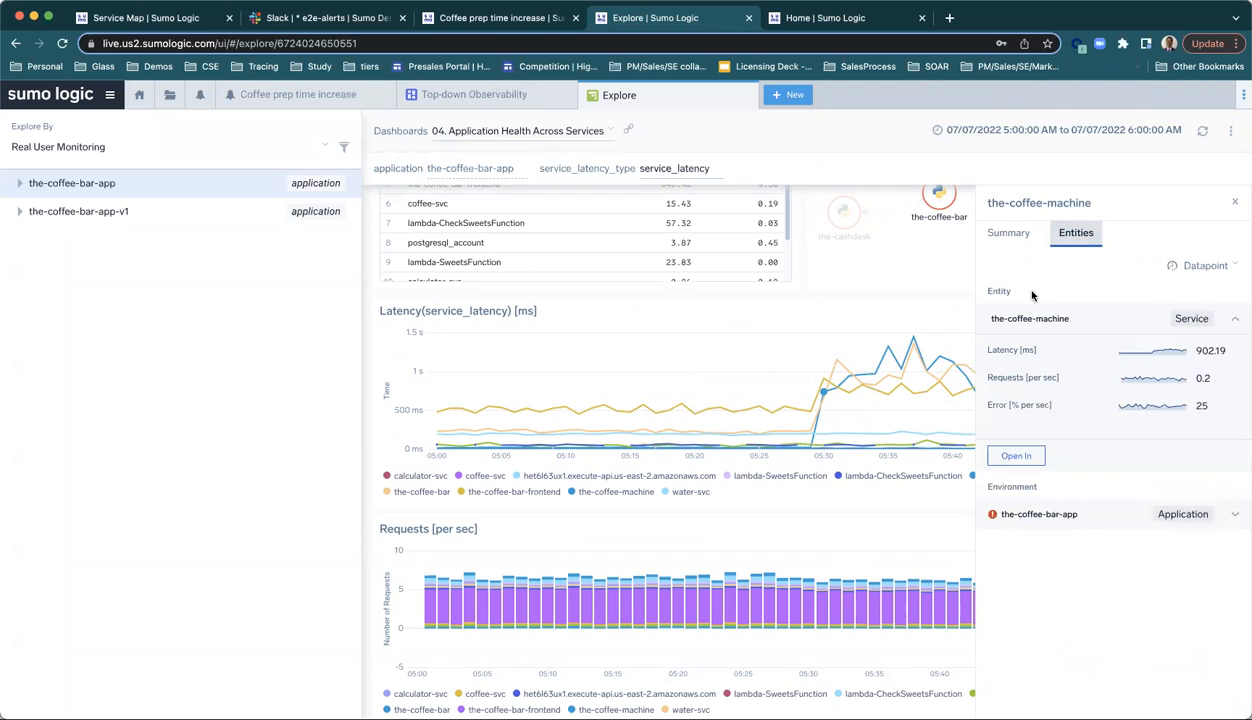
left_click(1015, 457)
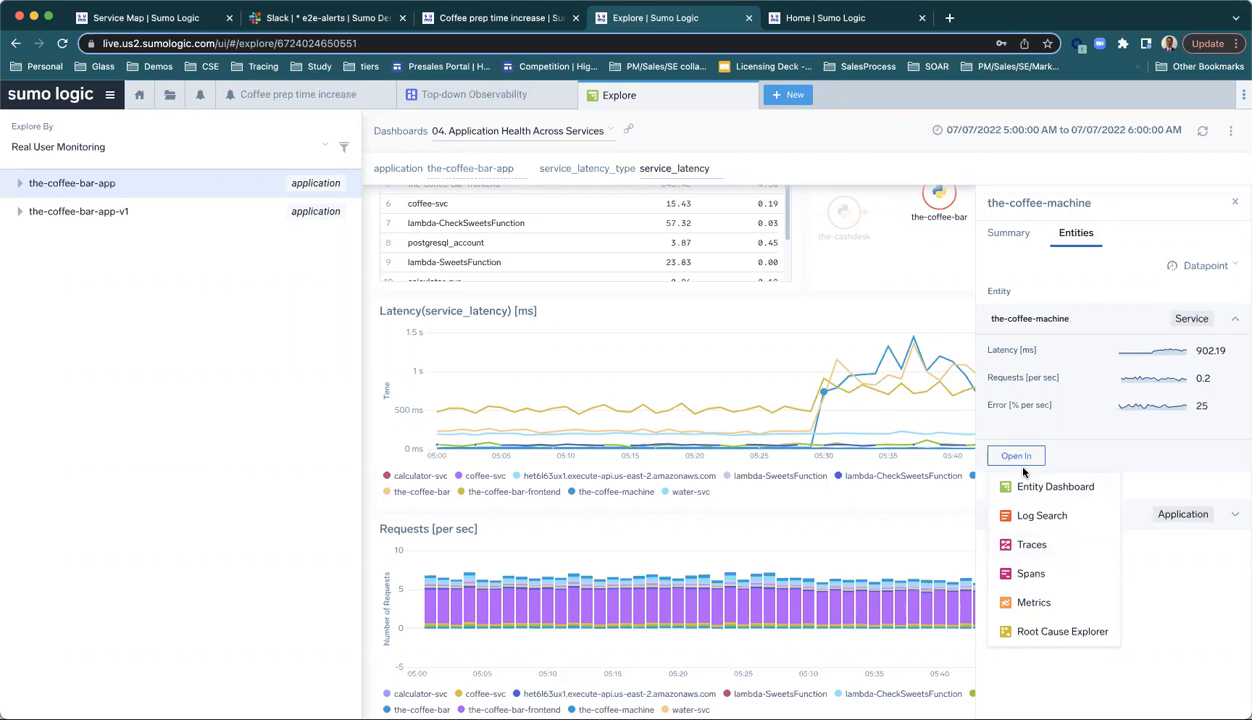
left_click(1032, 545)
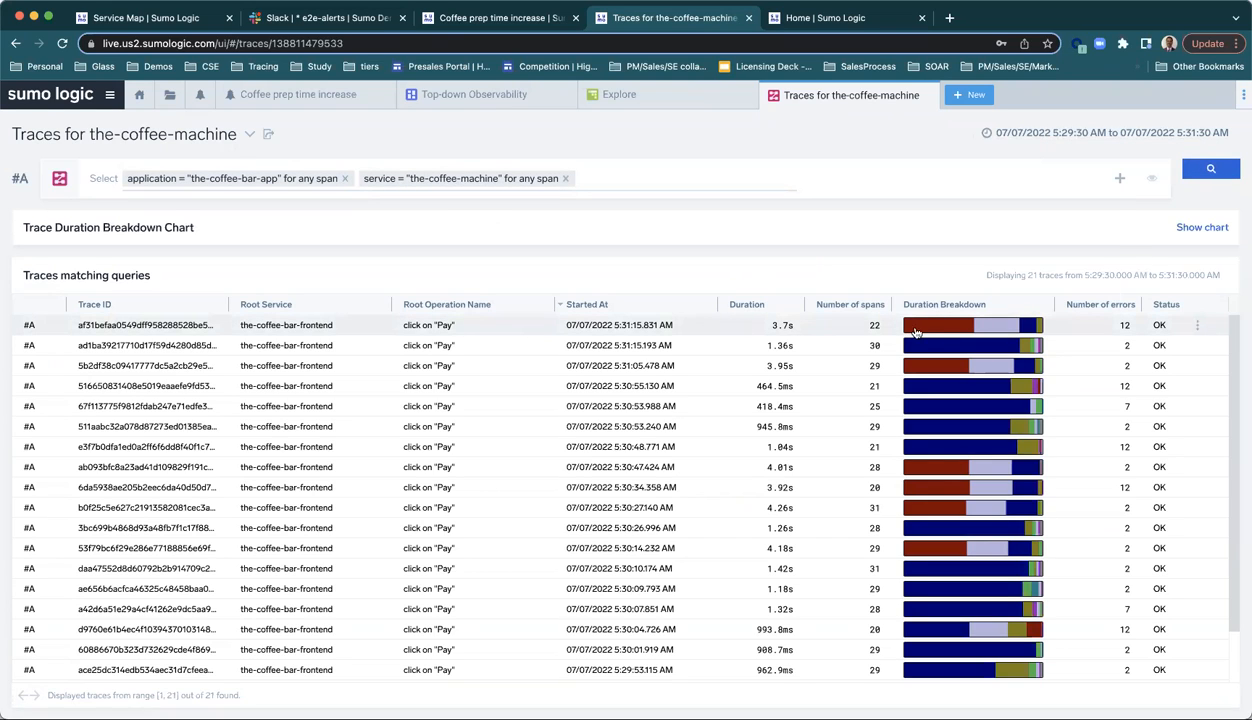
Step: Check the traces' duration breakdown, sort them by longest duration and open the slowest click on "Pay" trace
mouse_move(928, 332)
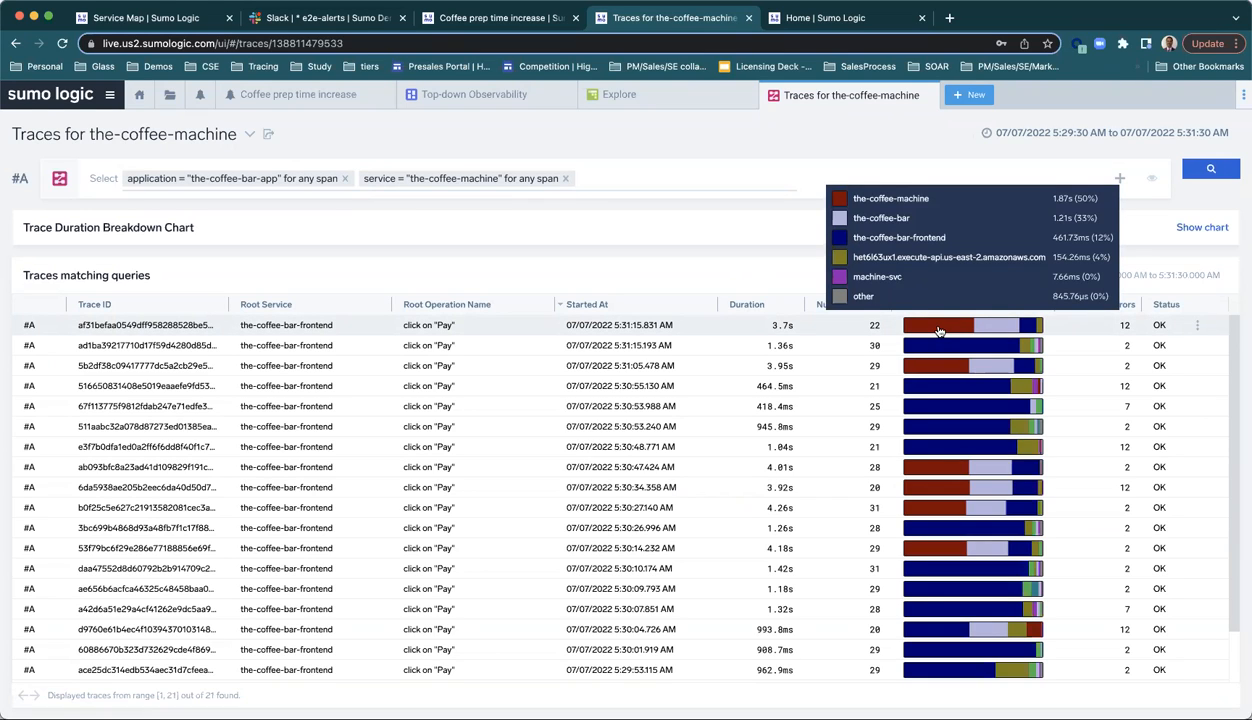
left_click(760, 304)
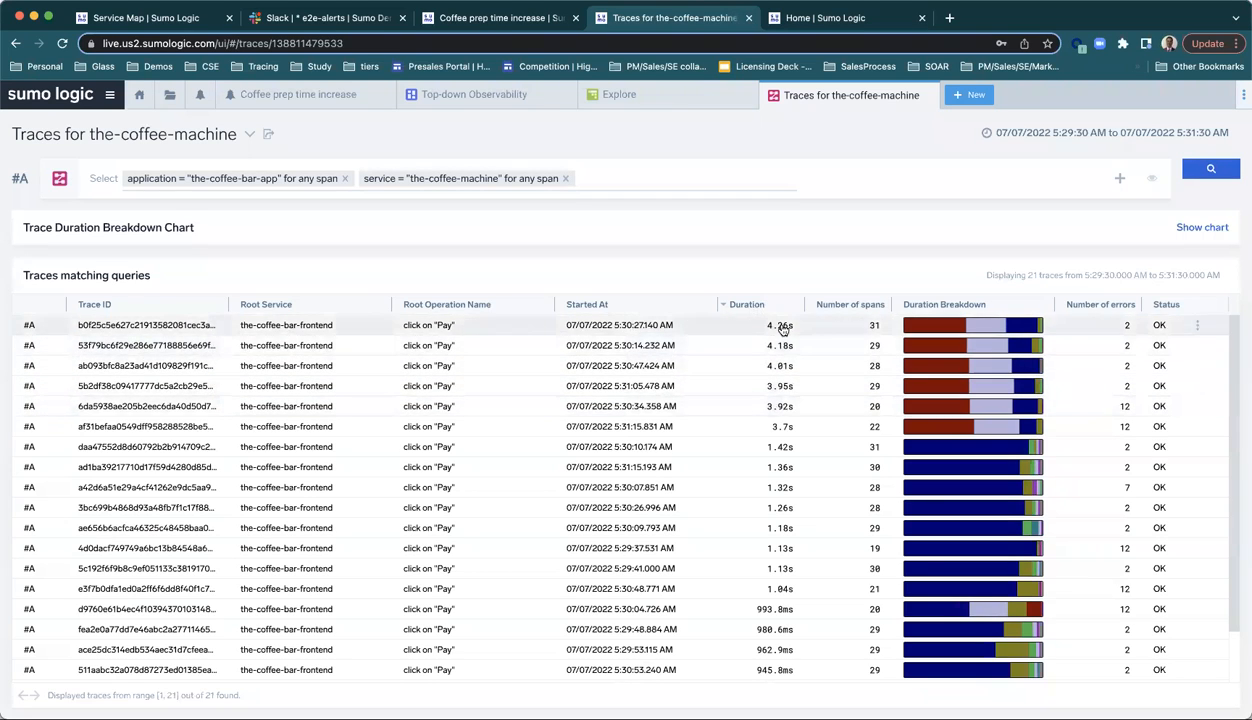
mouse_move(922, 329)
left_click(645, 327)
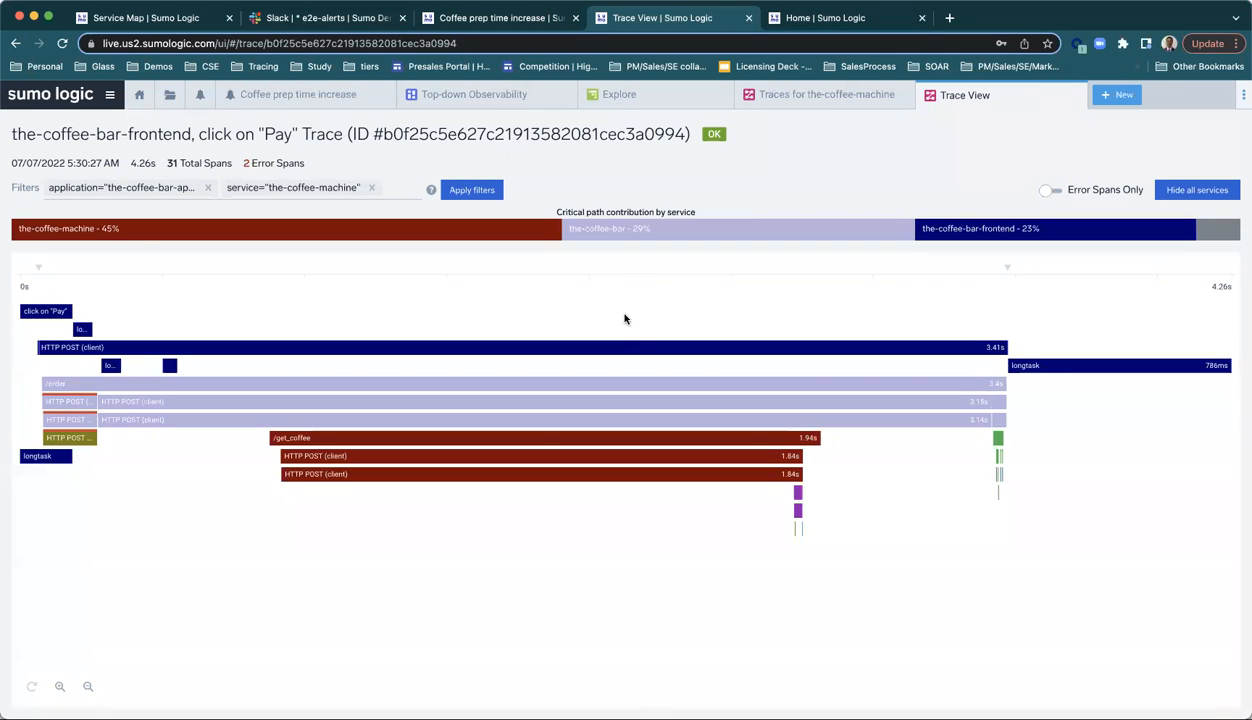
Step: Inspect the the-coffee-machine spans in the trace and review the metadata of the lowest HTTP POST (client) span
mouse_move(150, 235)
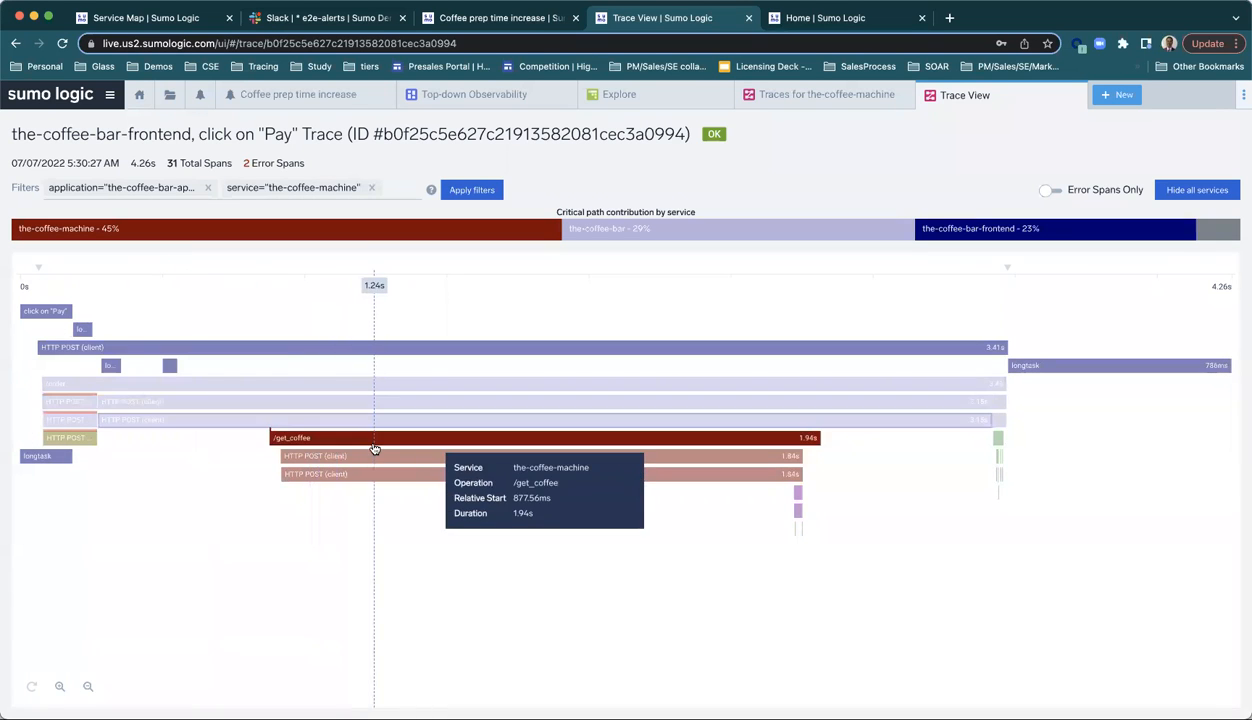
left_click(620, 476)
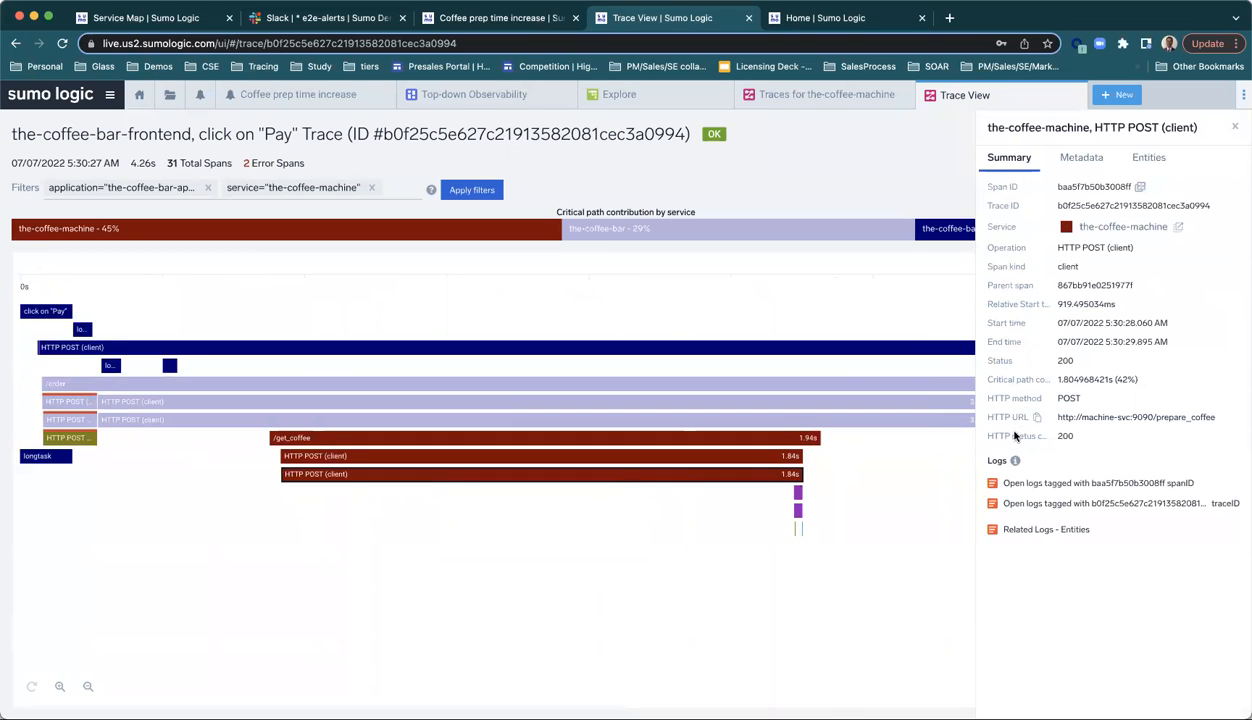
left_click(1082, 162)
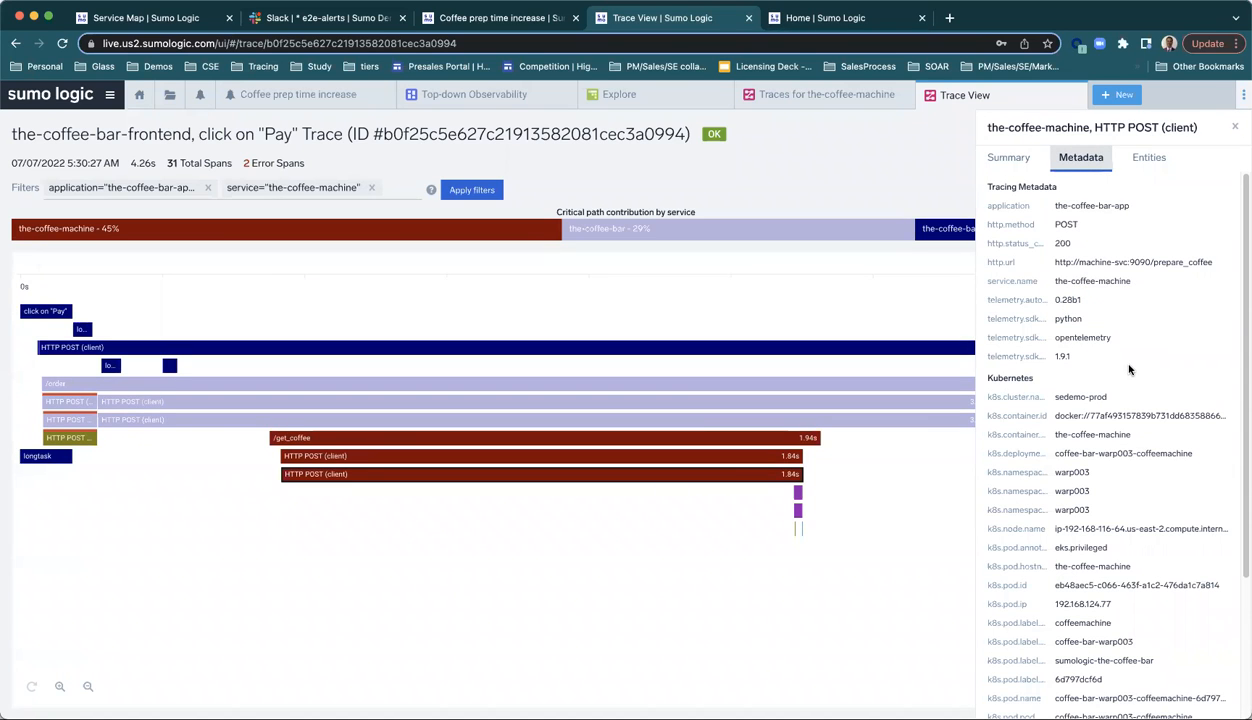
scroll(1129, 370, "down", 3)
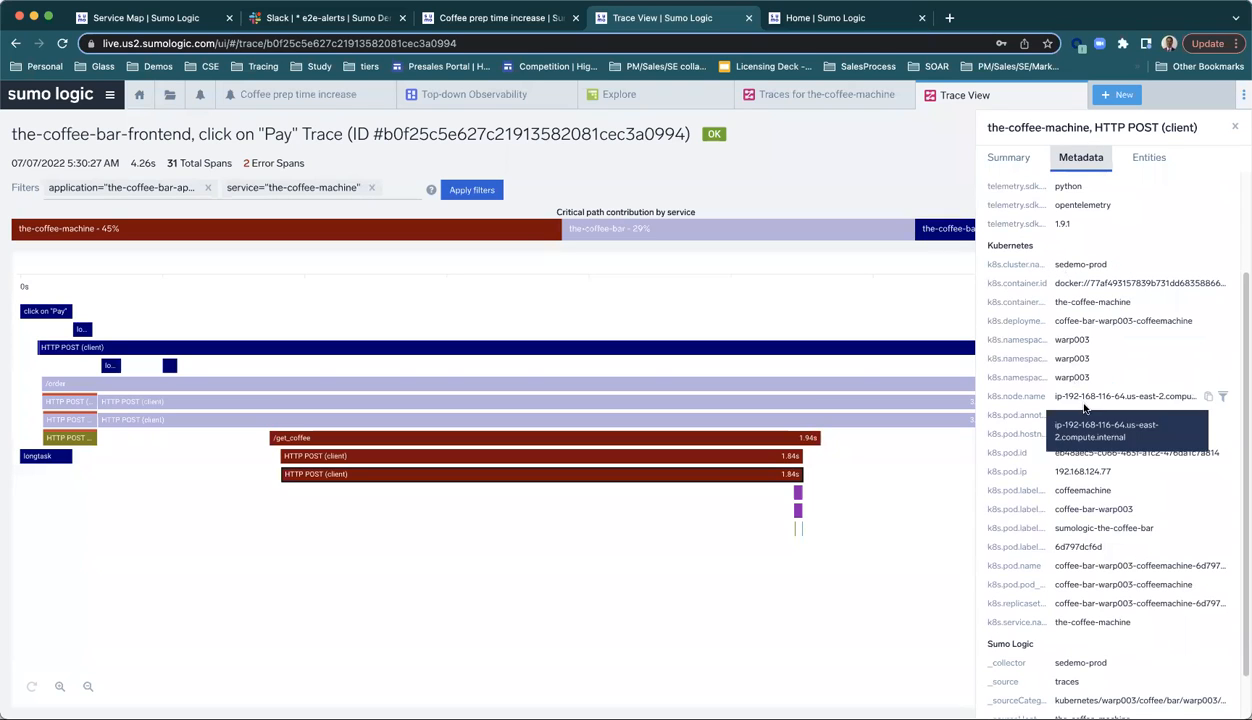
scroll(1055, 575, "down", 2)
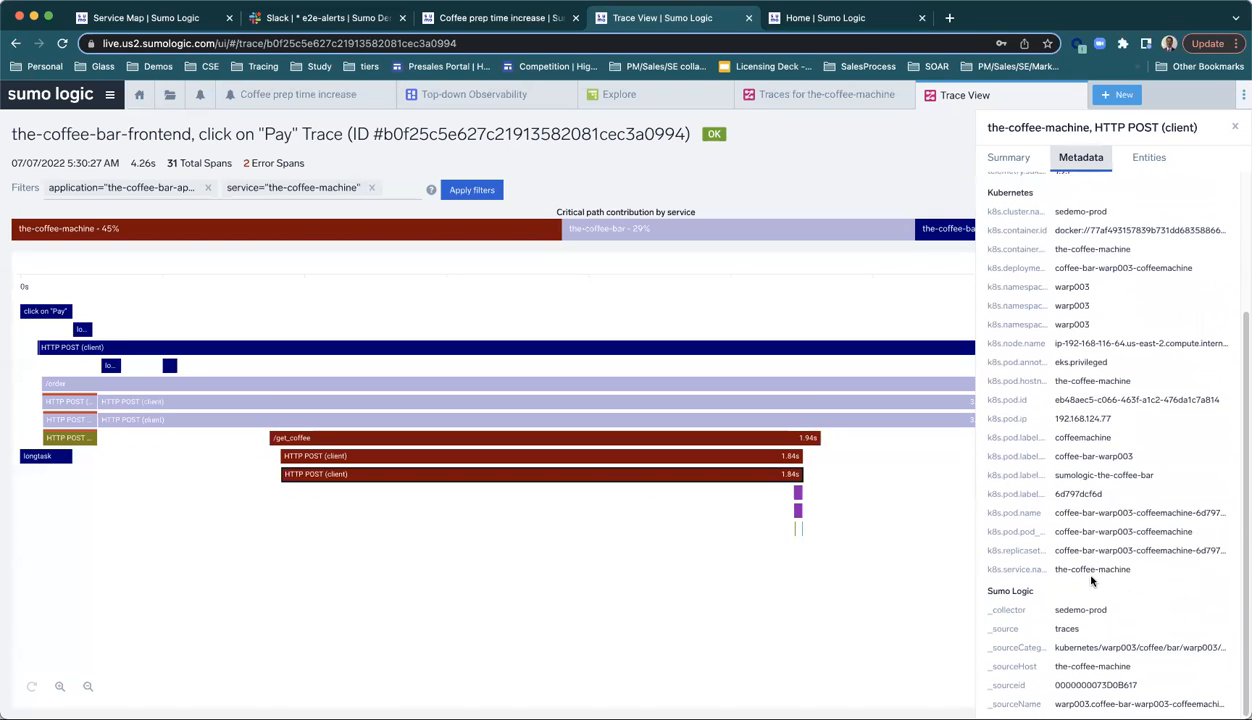
scroll(1100, 300, "up", 5)
Step: Show the span's related entities and expand the-coffee-bar-app application and the-coffee-machine container to review their metrics
left_click(1145, 161)
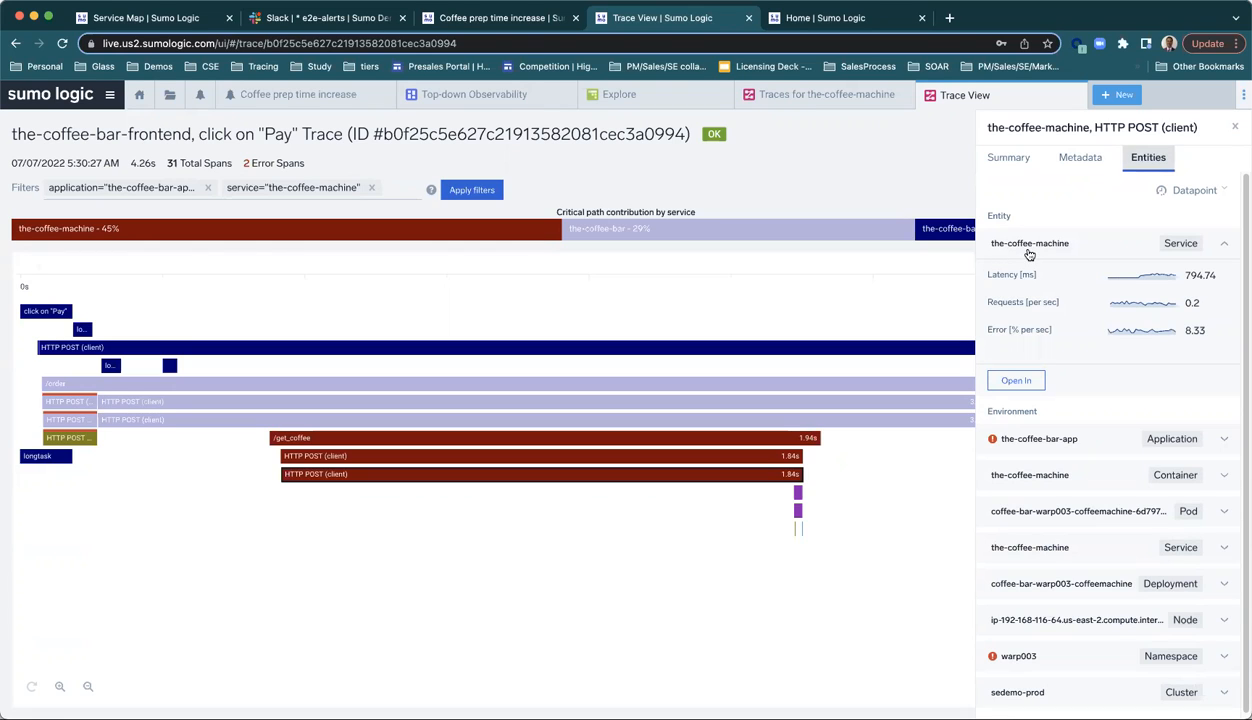
mouse_move(1141, 279)
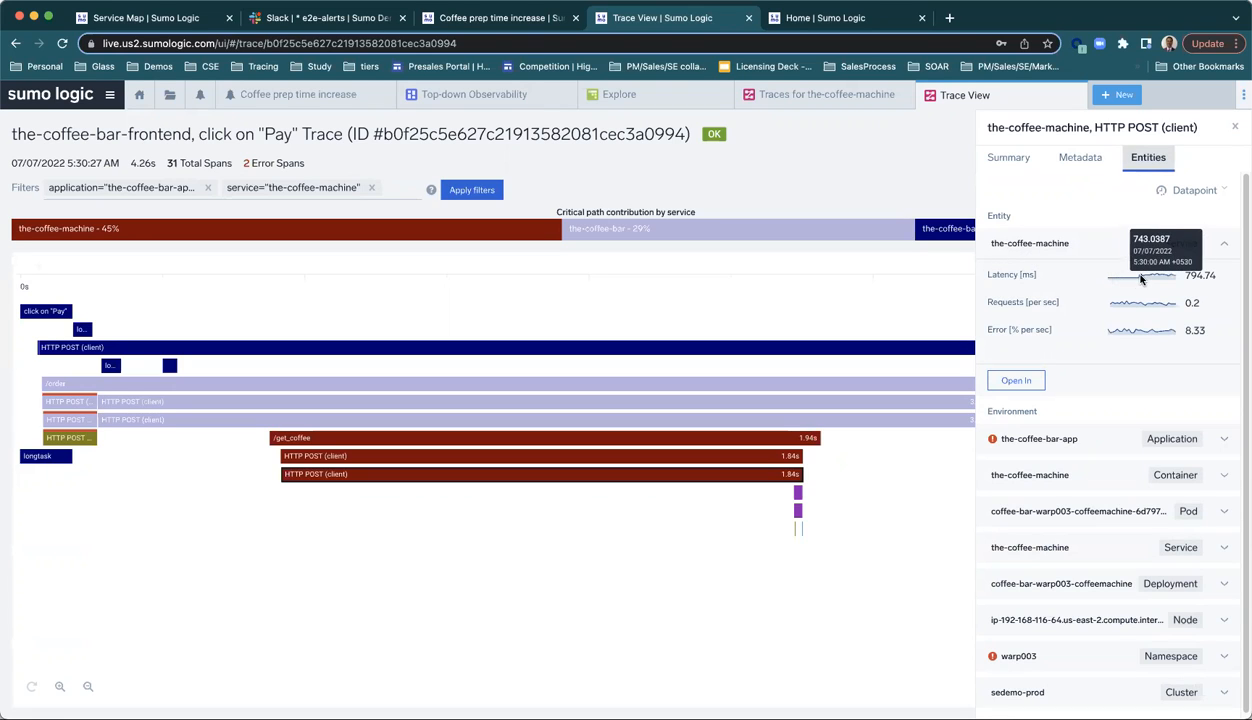
left_click(1089, 443)
scroll(1082, 566, "down", 4)
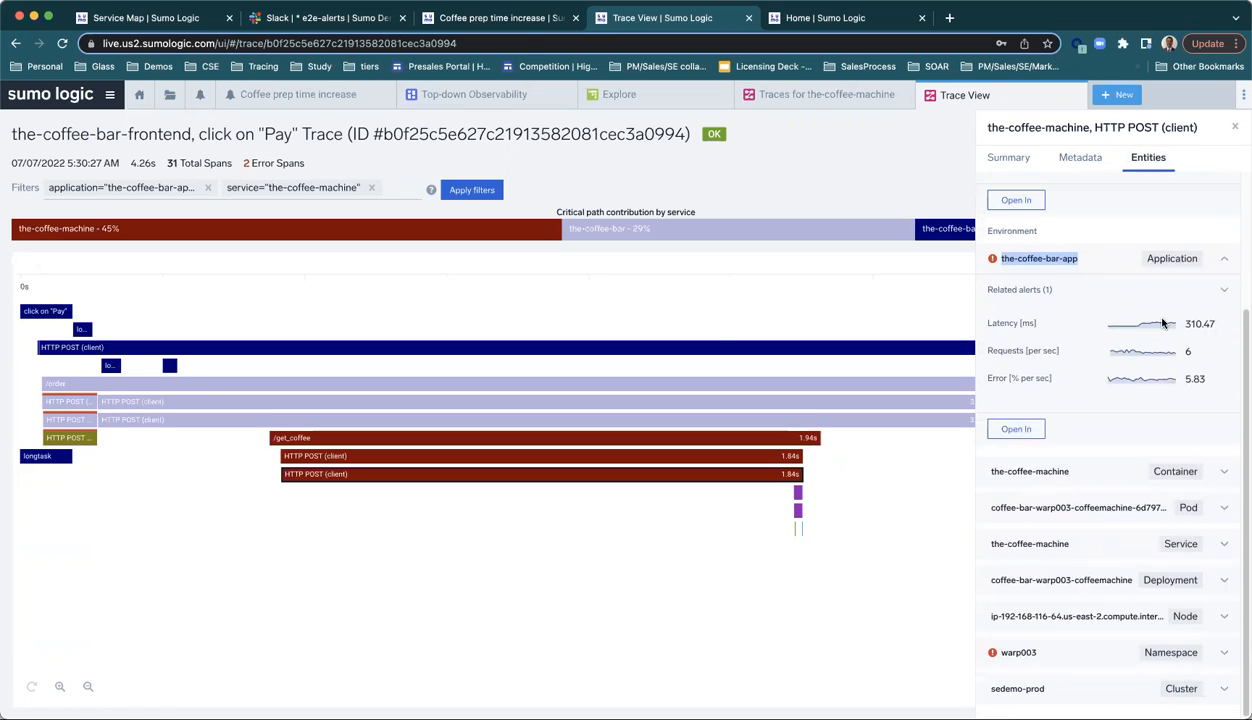
triple_click(1035, 471)
left_click(1058, 478)
scroll(1065, 500, "down", 3)
Step: Expand the coffee-bar-warp003-coffeemachine pod among the span's entities and open its entity dashboard
triple_click(1072, 519)
left_click(1073, 519)
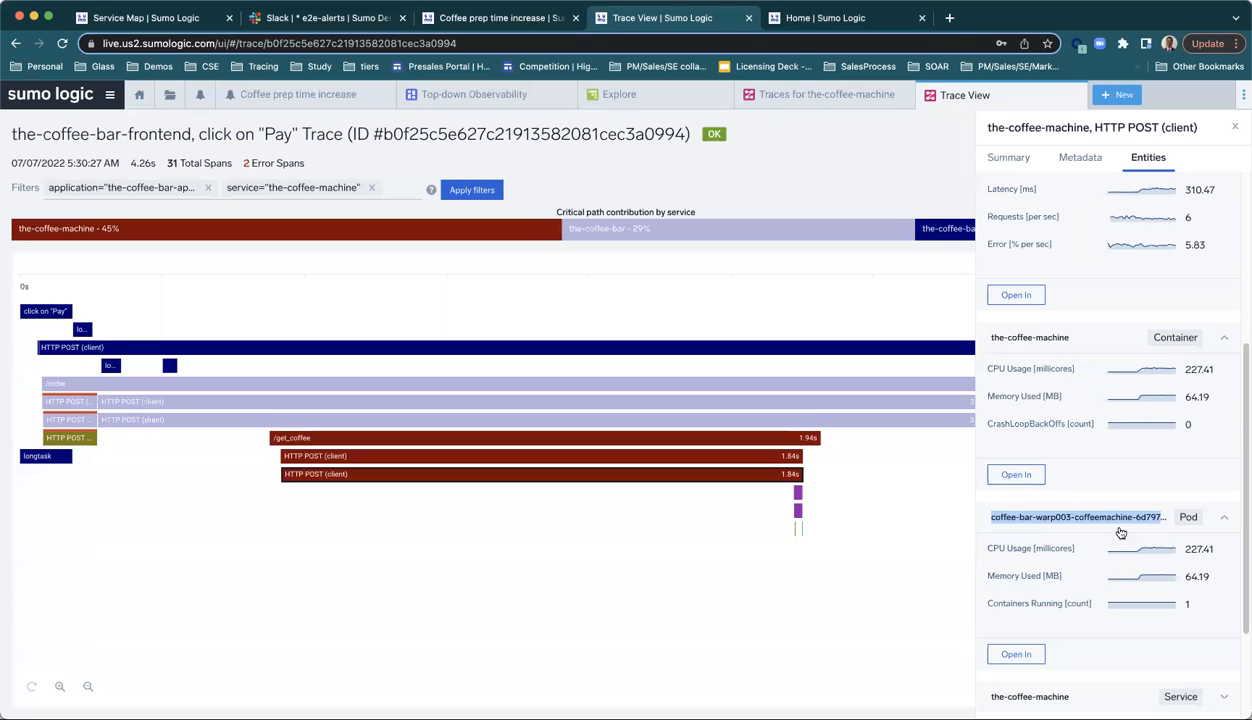
left_click(1020, 654)
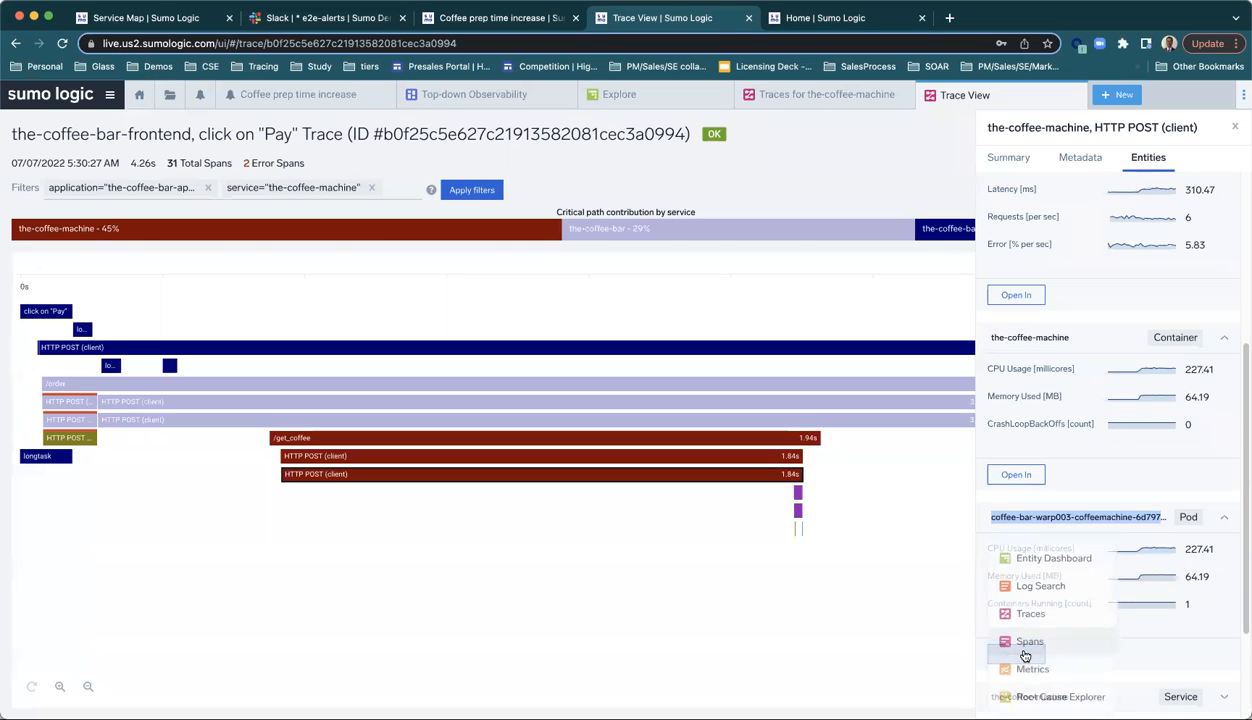
left_click(1040, 557)
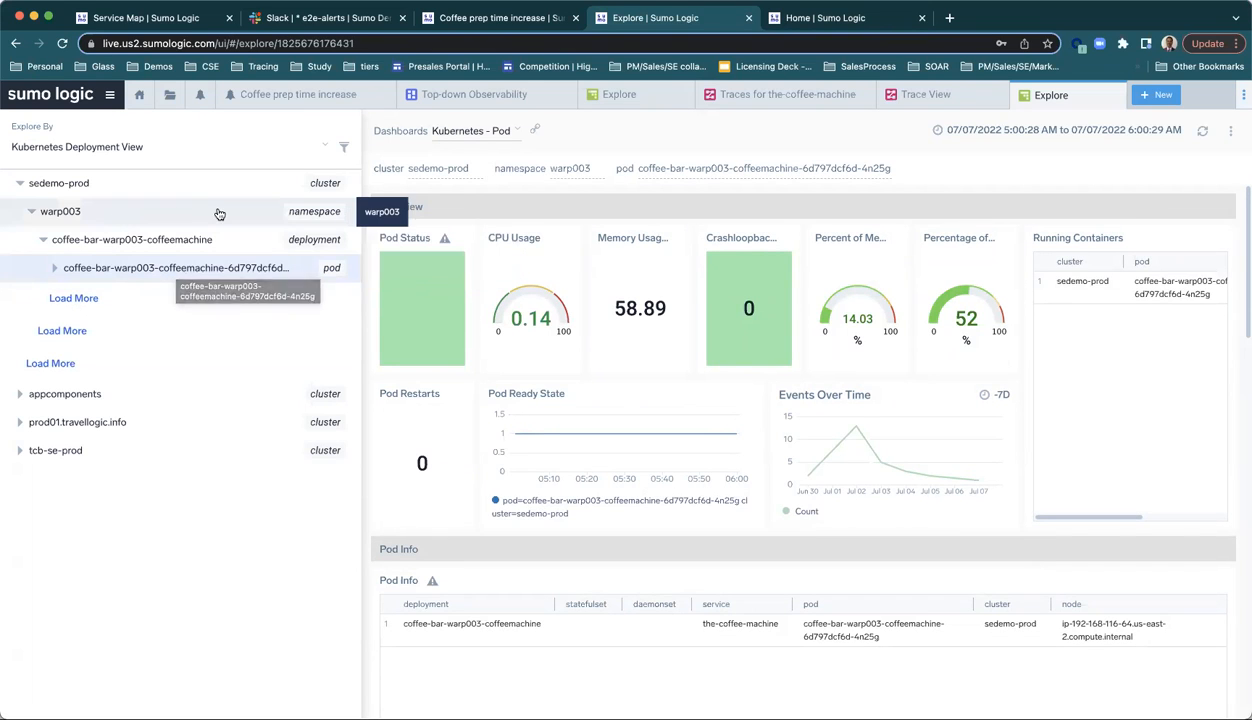
Step: Check the available Explore By views, and examine the resource utilization and container charts on the Kubernetes - Pod dashboard
left_click(93, 150)
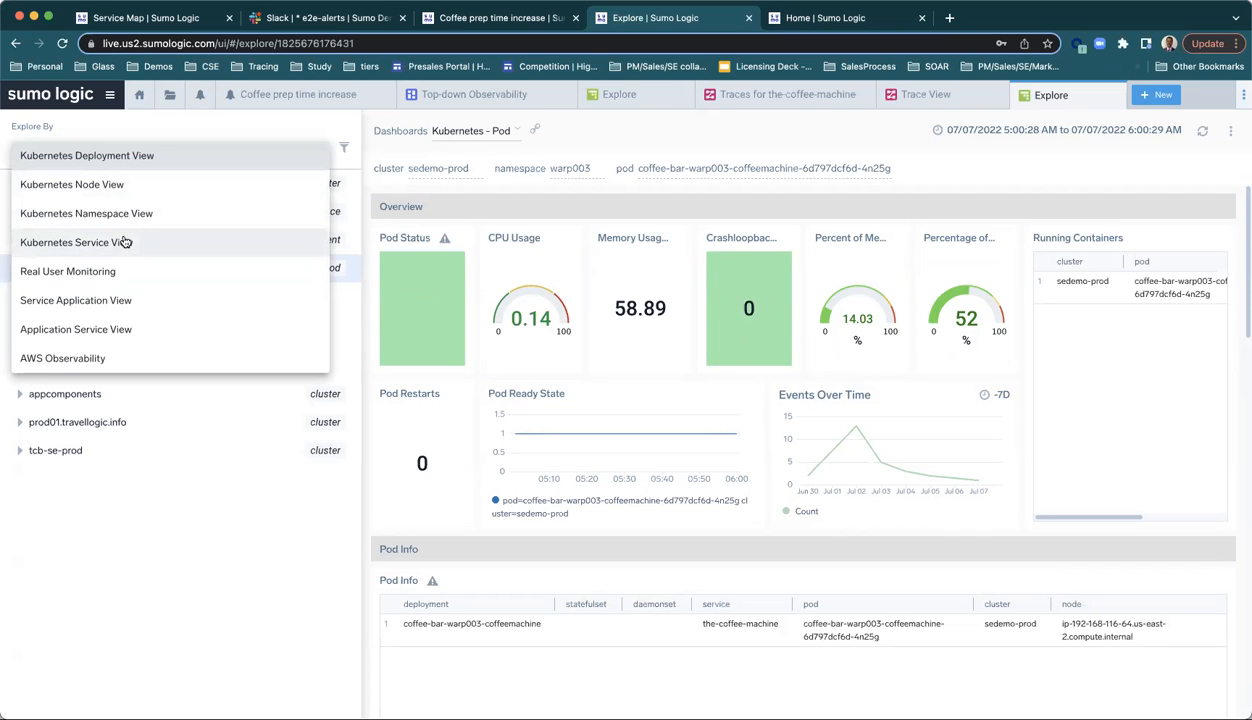
left_click(171, 559)
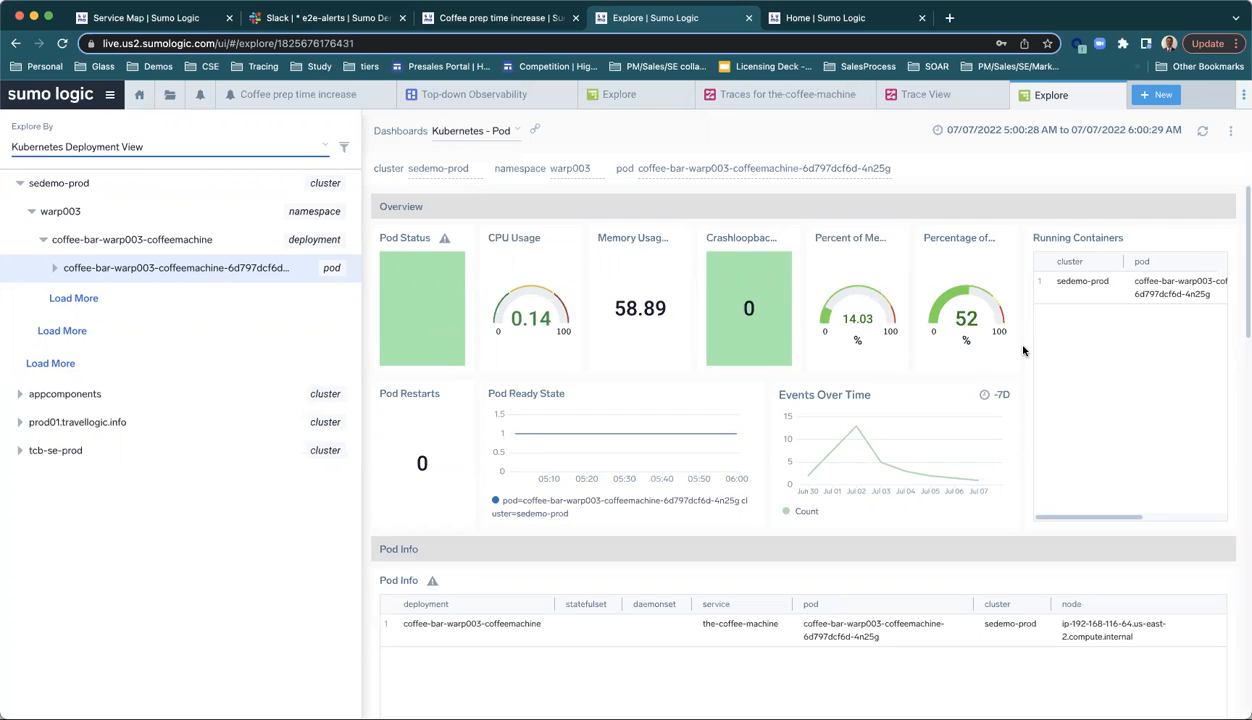
scroll(1023, 350, "down", 3)
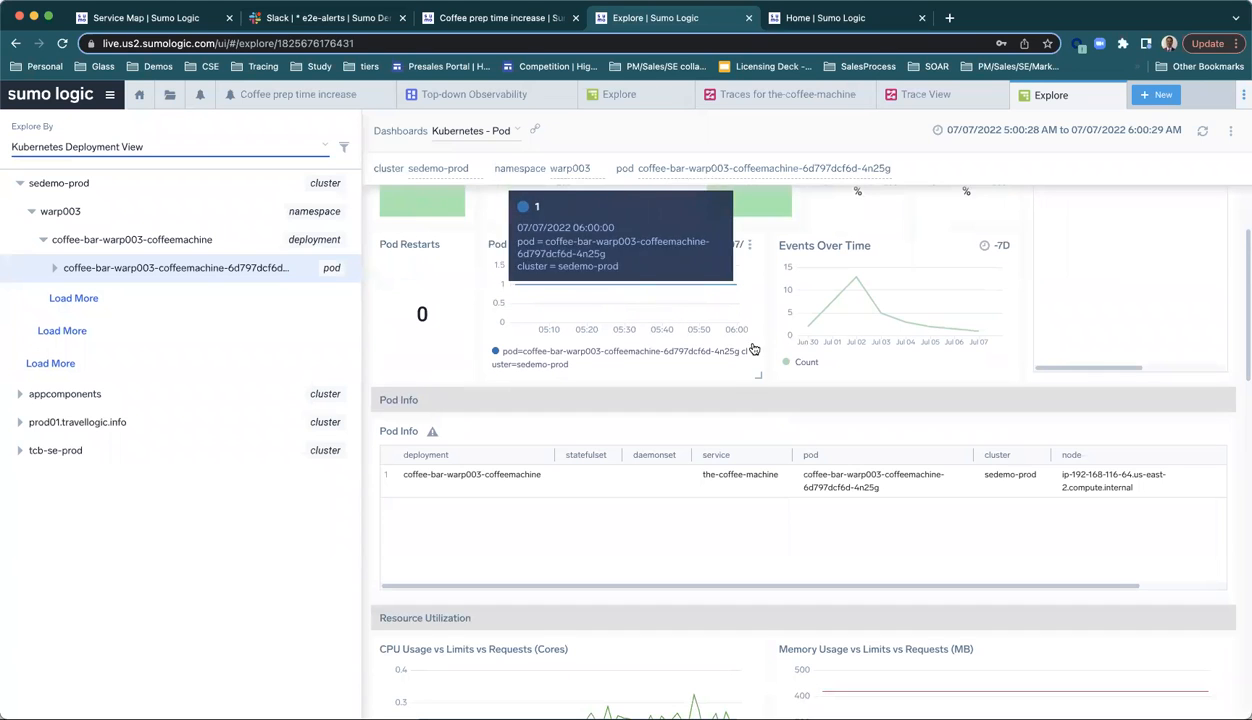
scroll(601, 421, "down", 5)
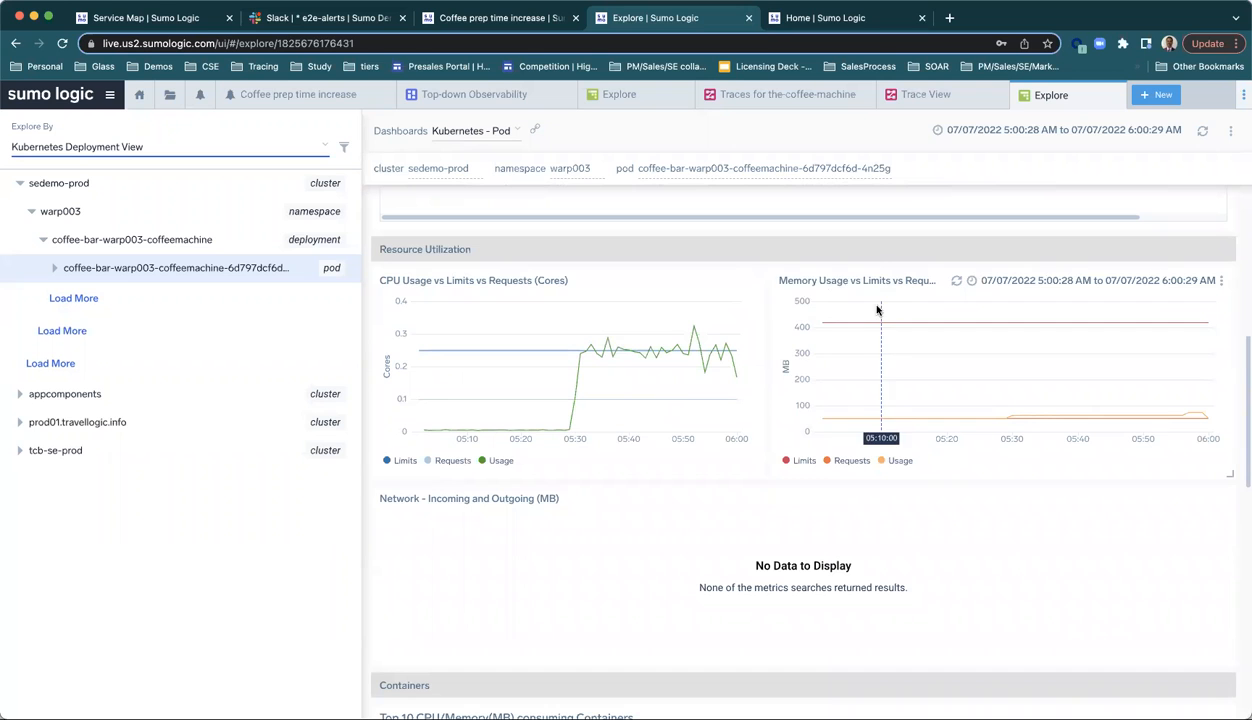
scroll(704, 520, "down", 3)
scroll(704, 520, "down", 2)
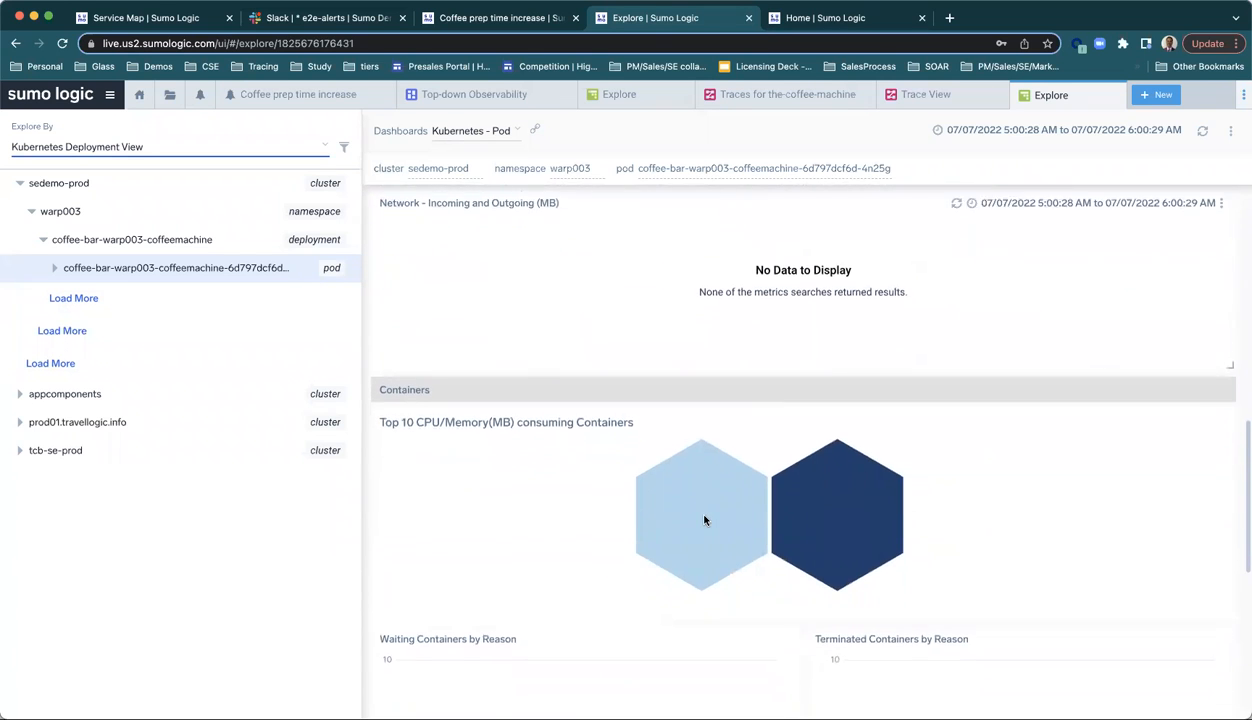
scroll(704, 519, "up", 4)
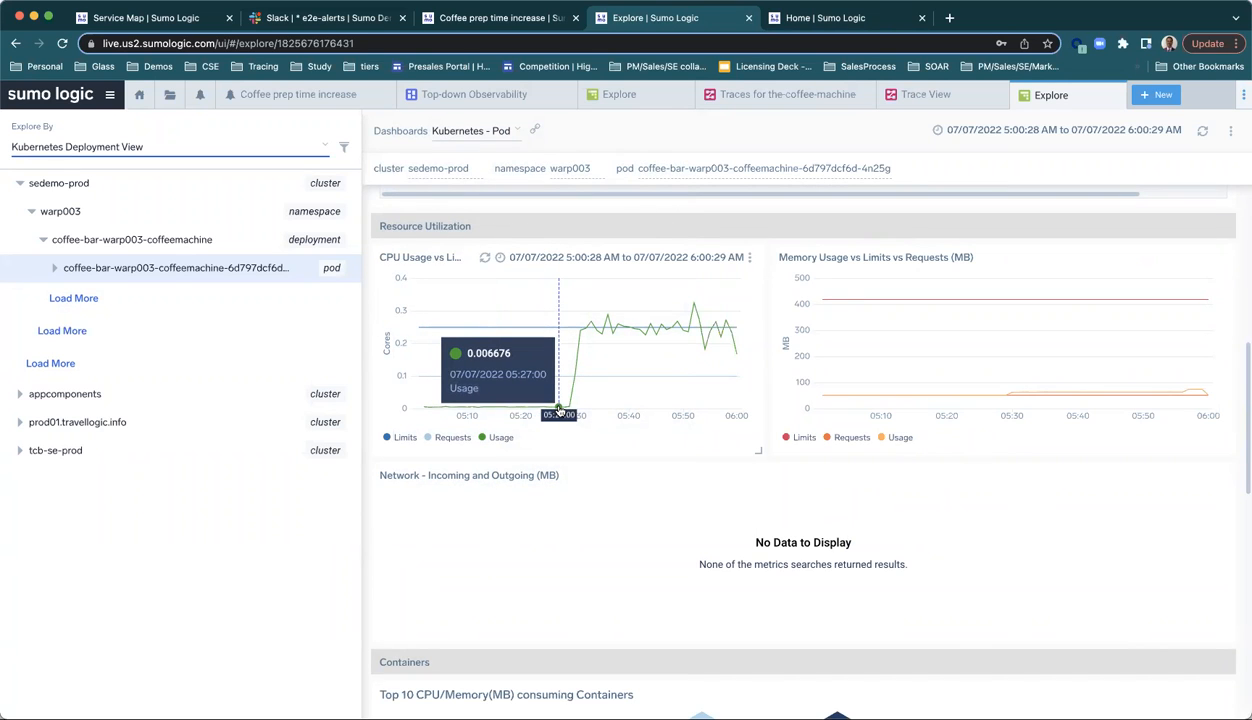
Step: Drill into the pod's CPU usage spike just after 05:30 and open a log search for the the-coffee-machine container
left_click(579, 332)
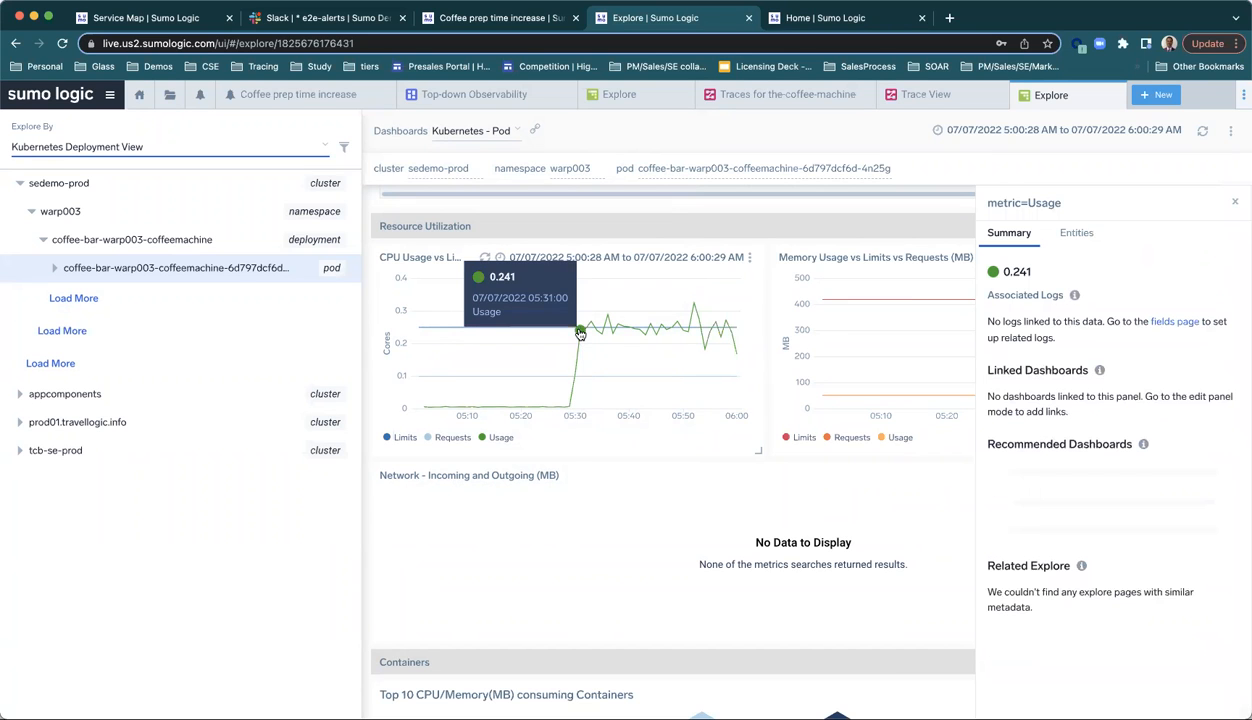
left_click(1068, 236)
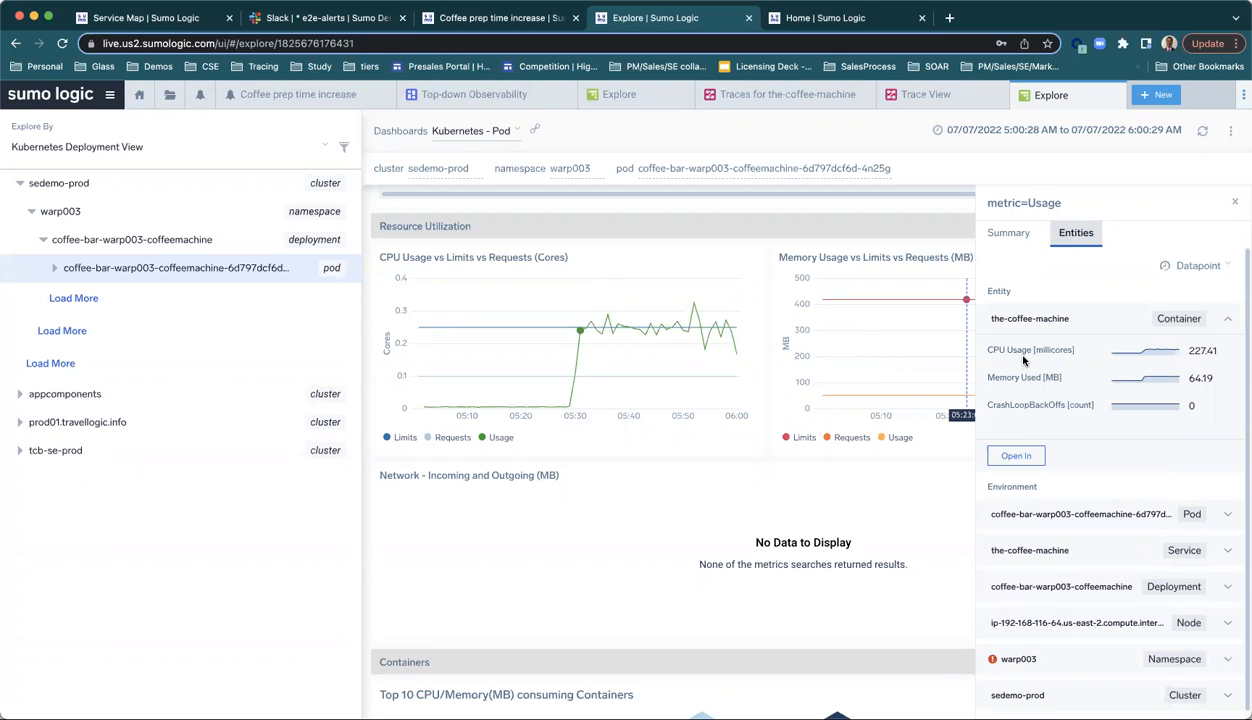
left_click(1010, 456)
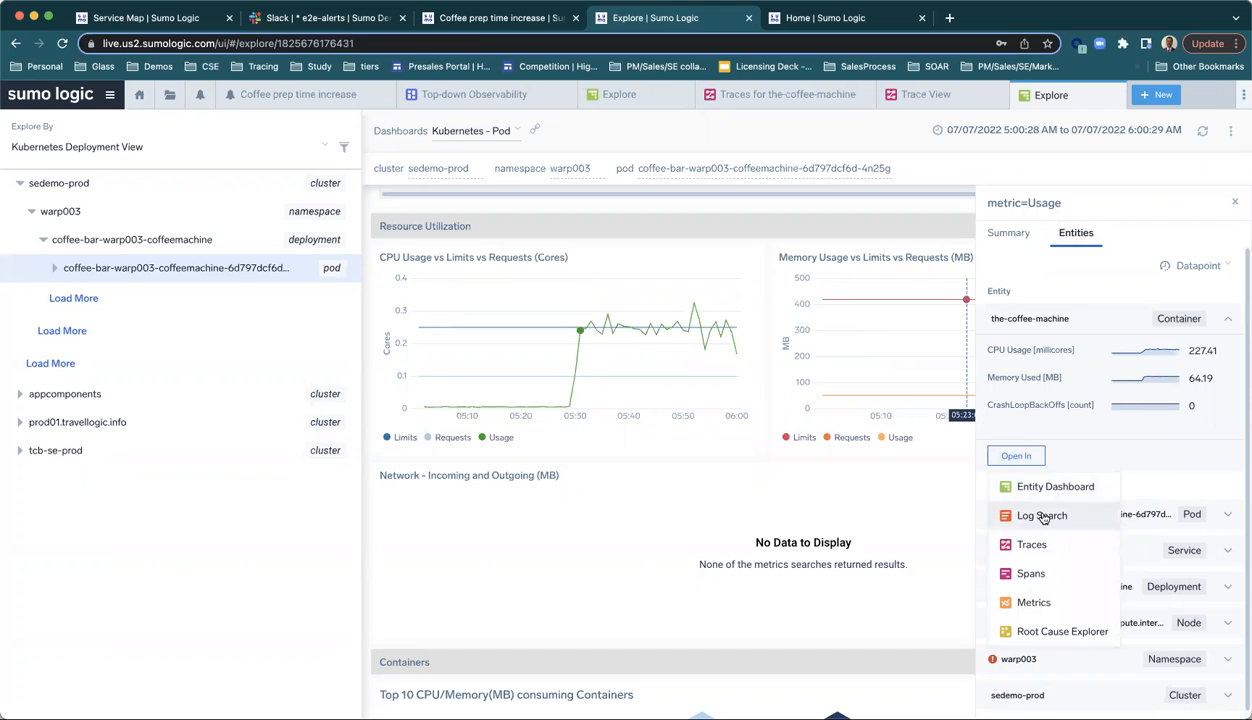
left_click(1041, 515)
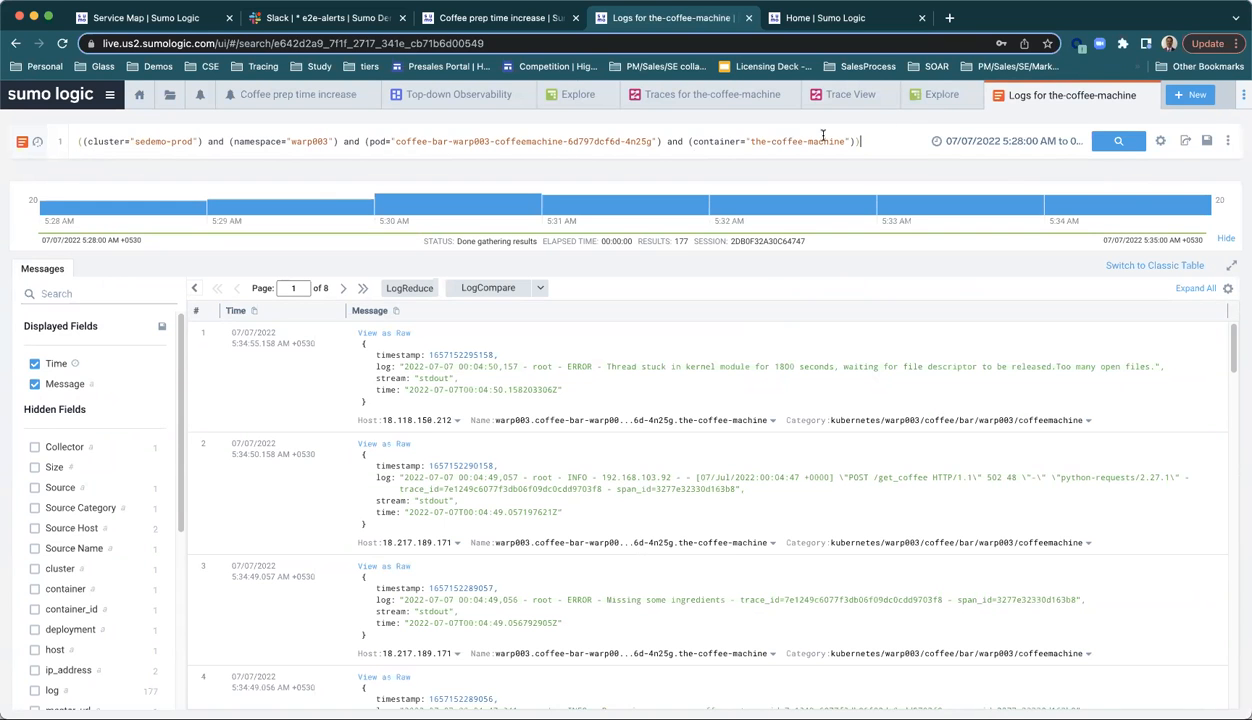
Step: Skim the the-coffee-machine container logs, and run LogReduce on them to review the signatures through page 2
scroll(903, 543, "down", 12)
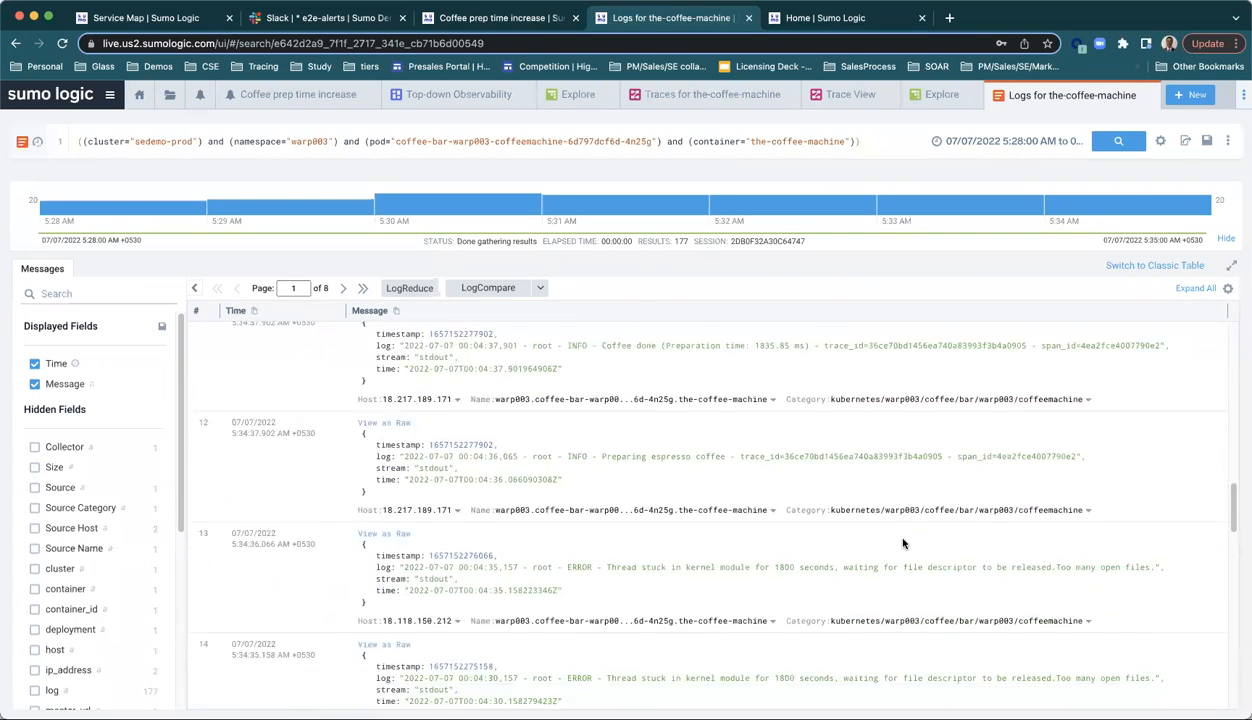
scroll(903, 543, "up", 15)
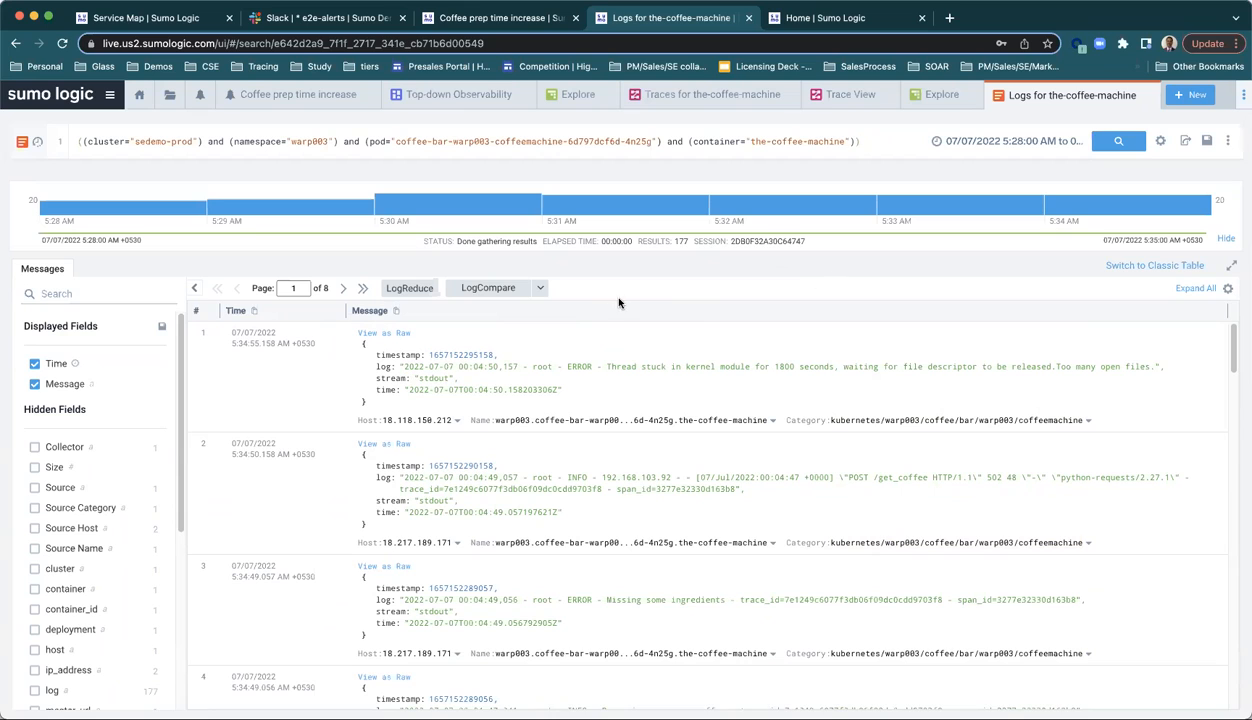
left_click(410, 288)
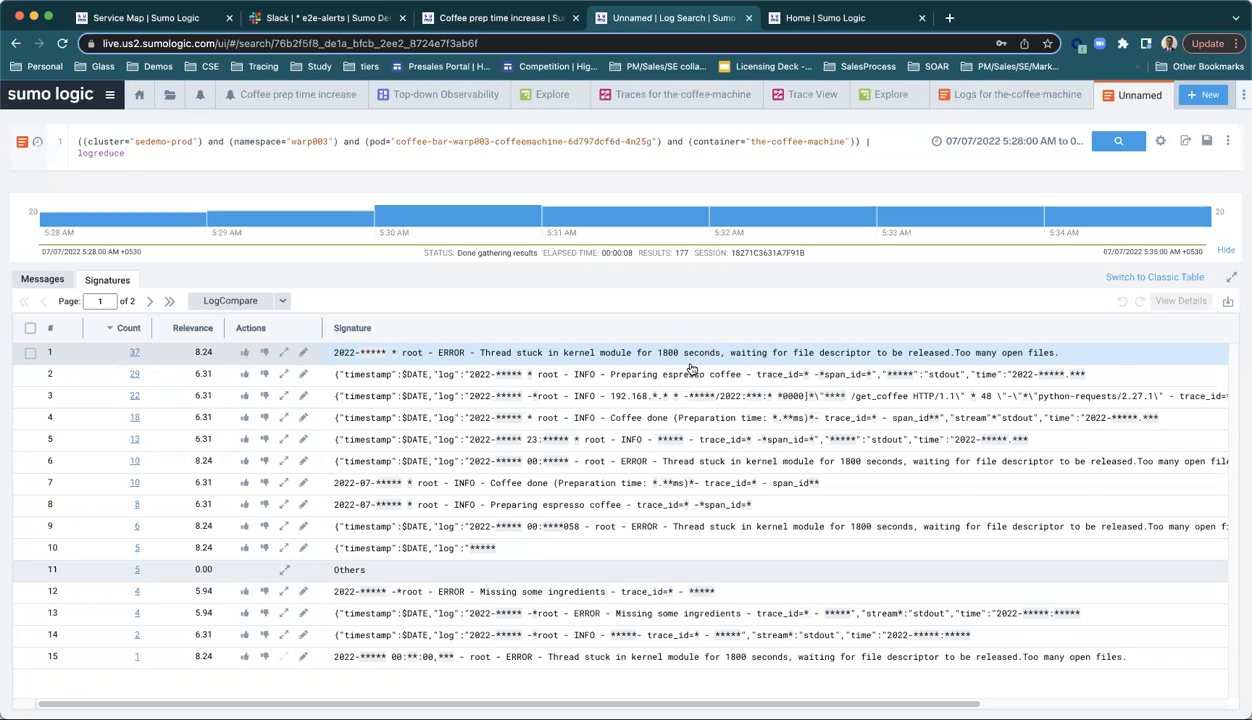
left_click(152, 303)
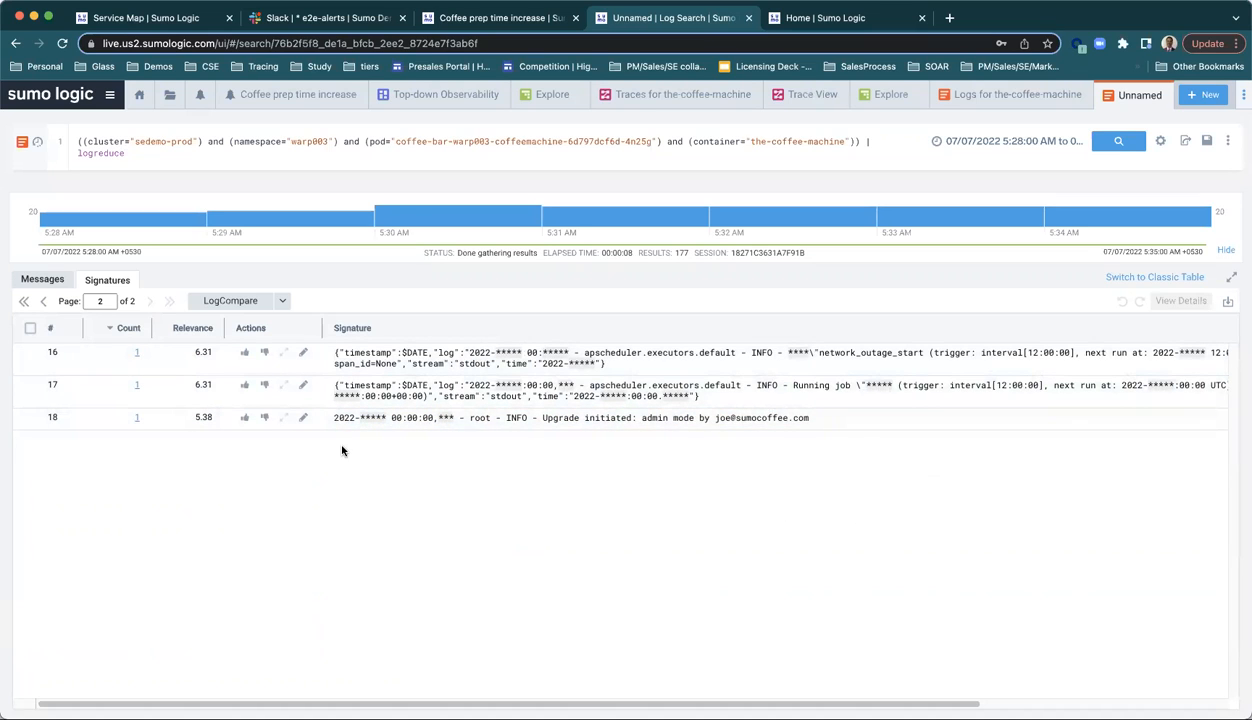
Step: Run a custom LogCompare on the container log search with a time shift of -2h
left_click(281, 302)
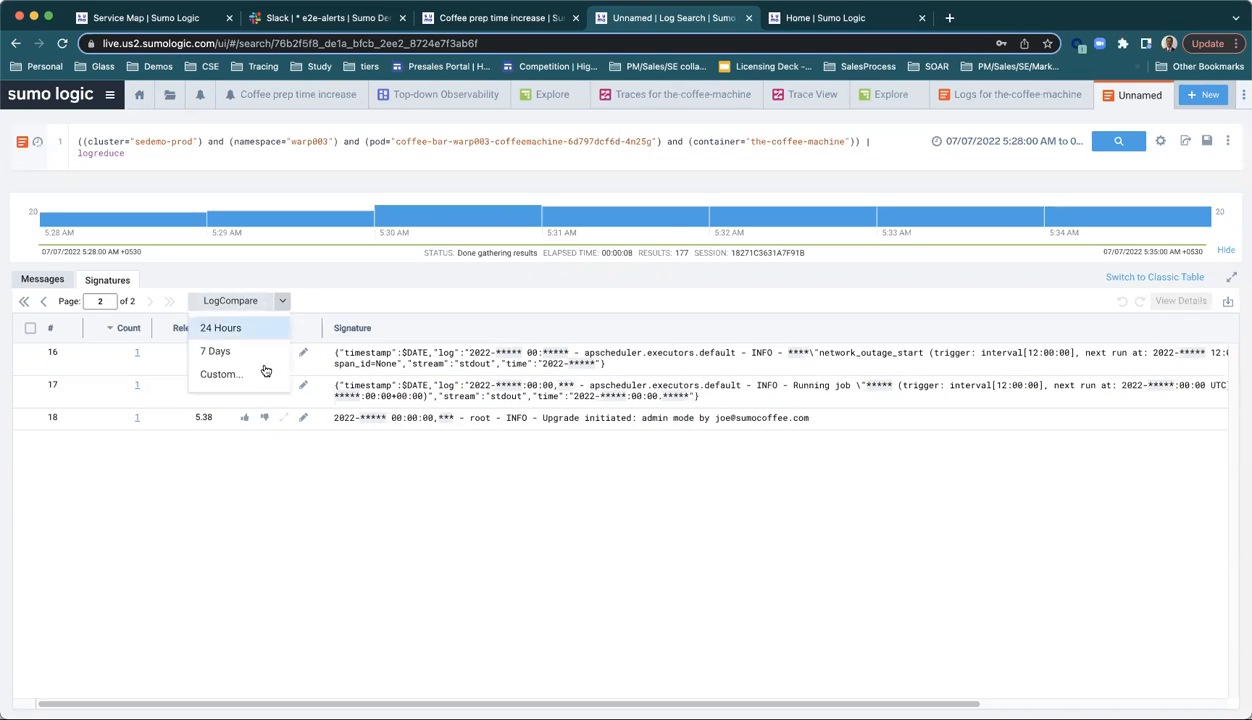
left_click(264, 369)
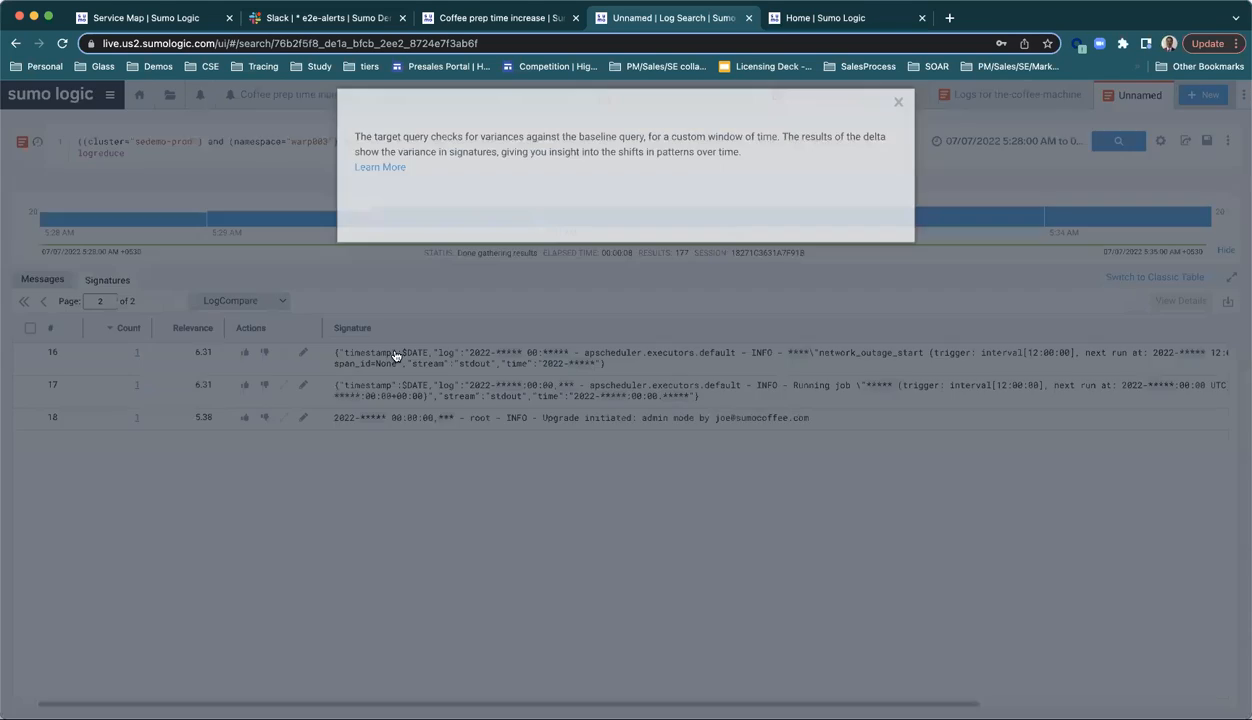
left_click(395, 345)
type("-2")
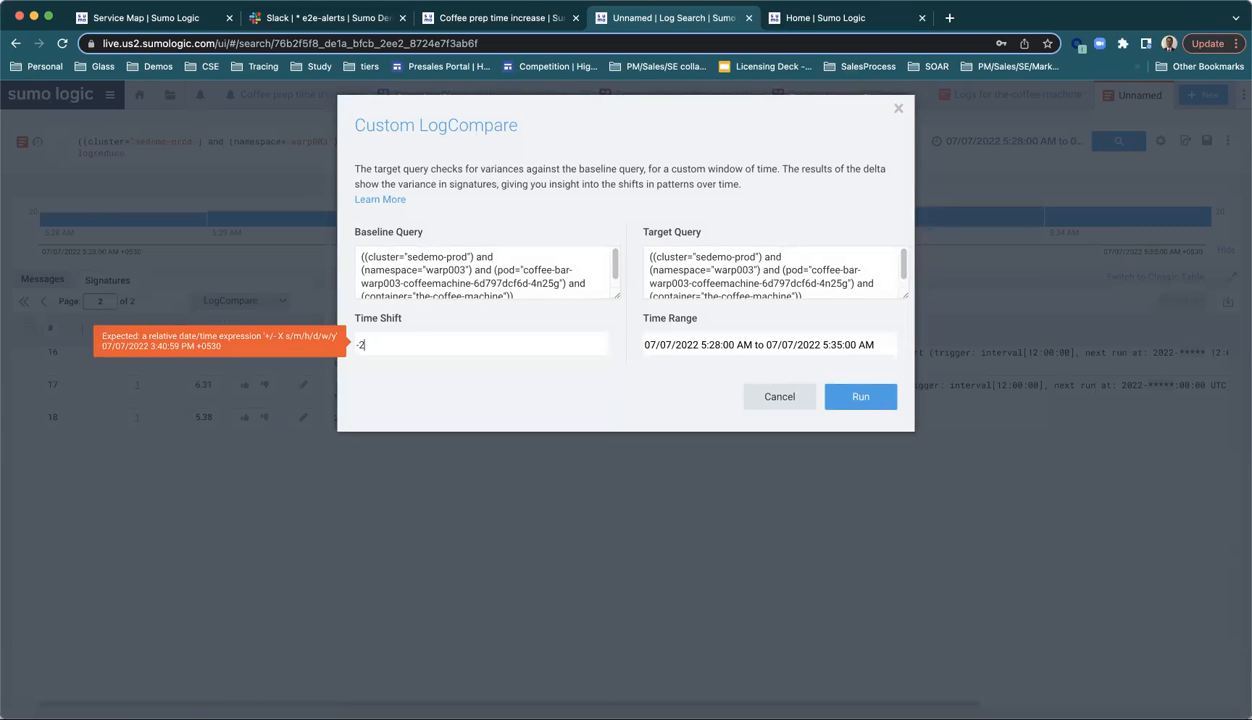
type("h")
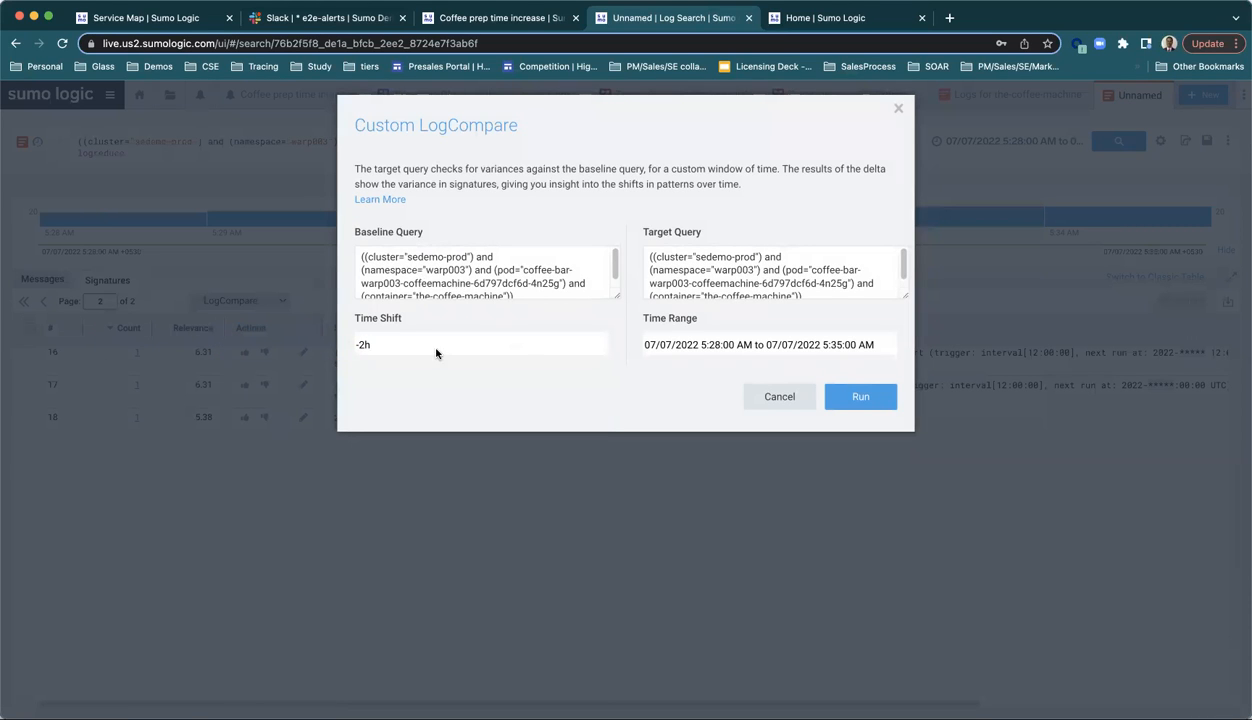
left_click(860, 400)
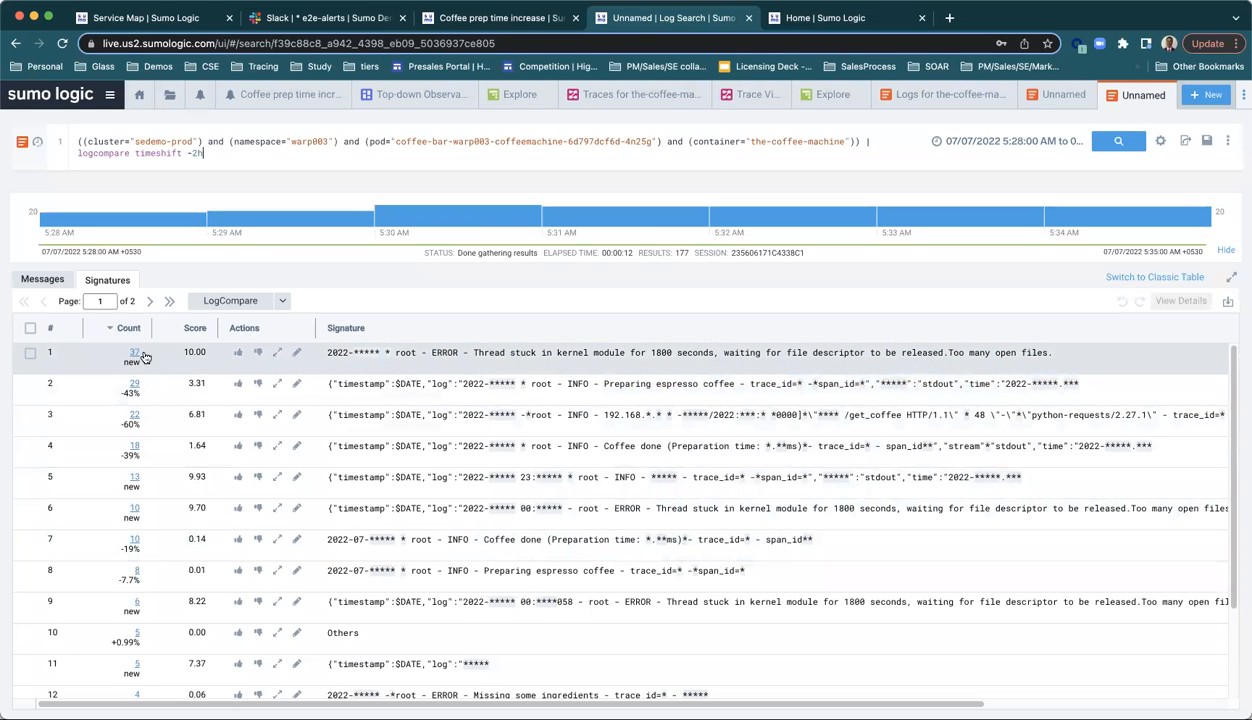
Step: Review the LogCompare signatures with their counts and change percentages on page 1, and check those on page 2
scroll(403, 373, "down", 2)
scroll(250, 380, "up", 2)
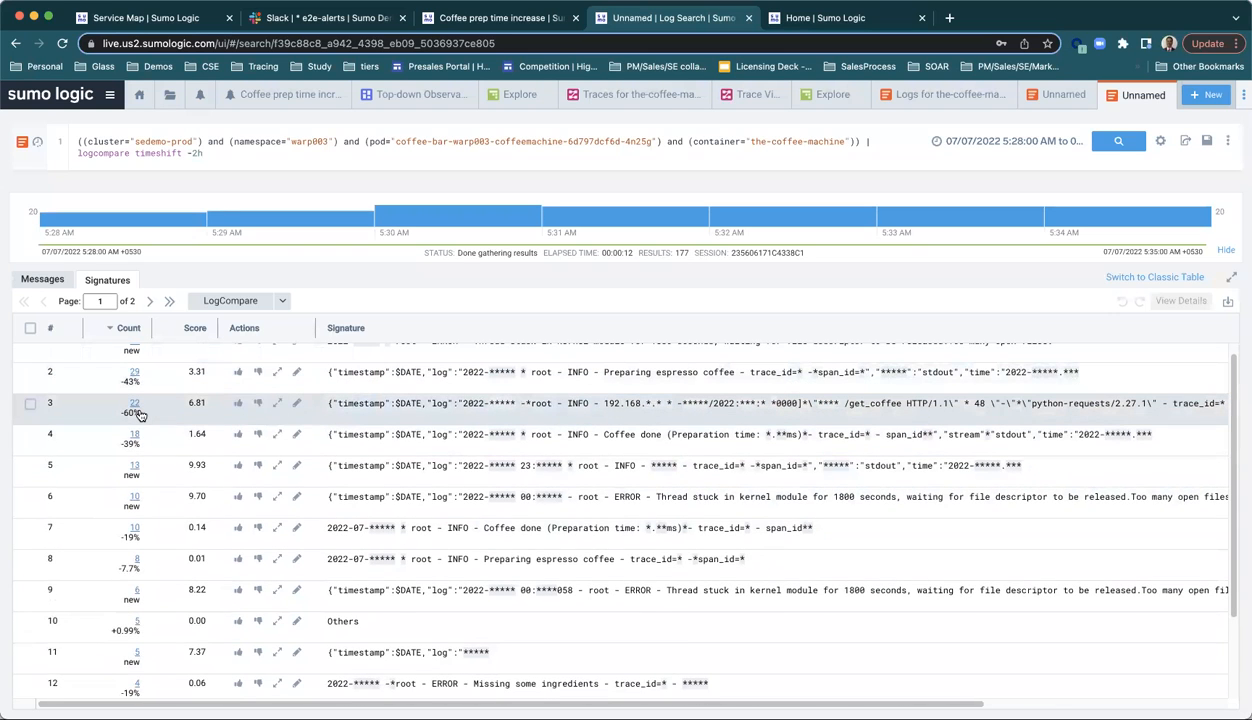
scroll(657, 430, "down", 3)
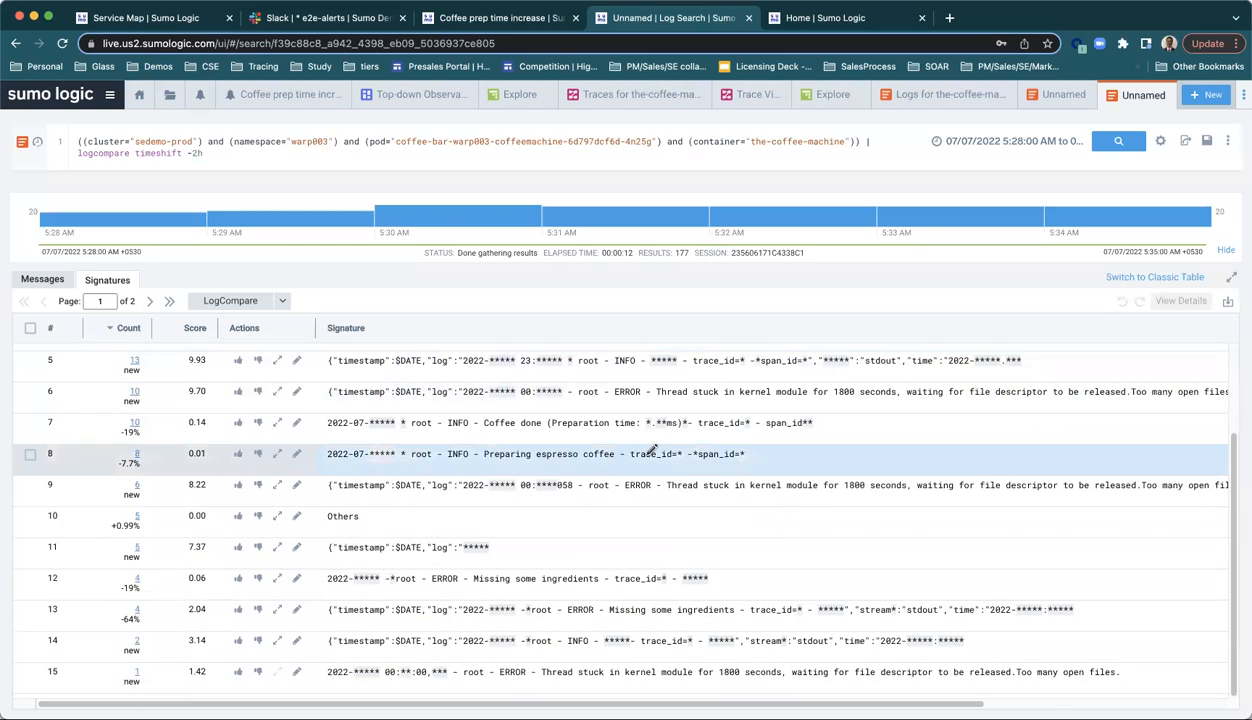
scroll(655, 450, "up", 3)
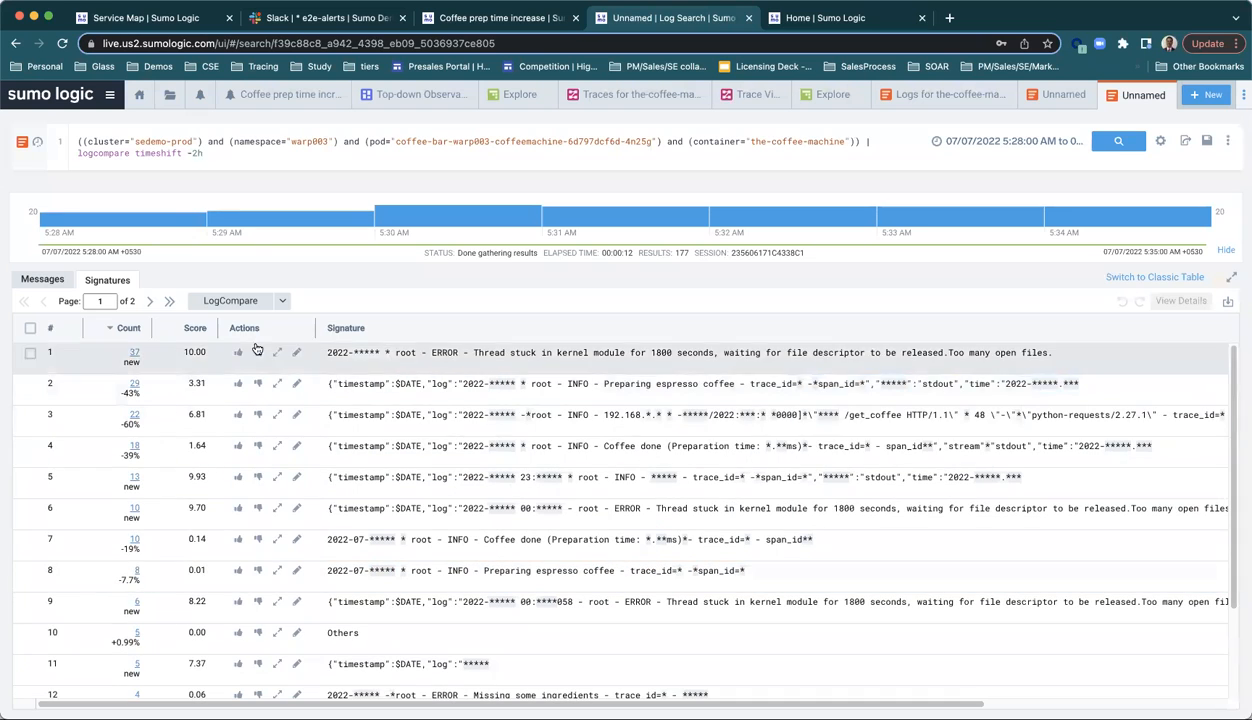
left_click(150, 302)
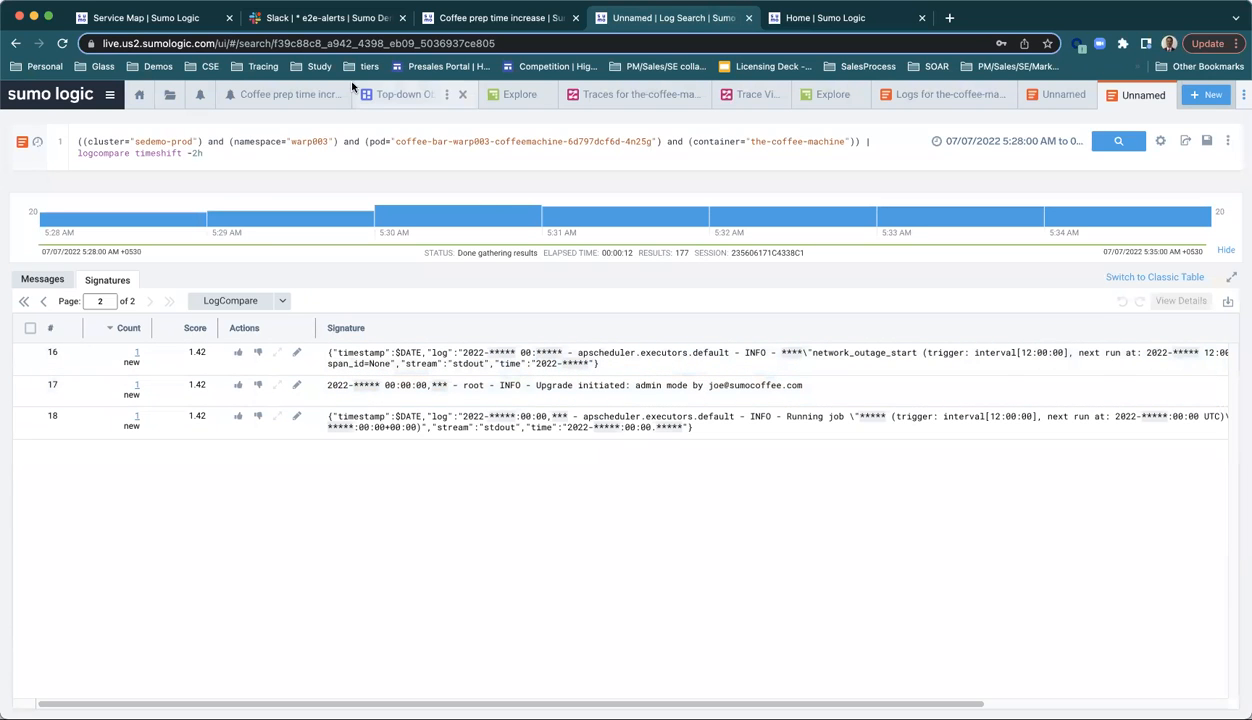
Step: Revisit Slack's e2e-alerts notification, and review the Coffee prep time increase alert's chart, log messages, context cards, related alerts and playbook
left_click(301, 21)
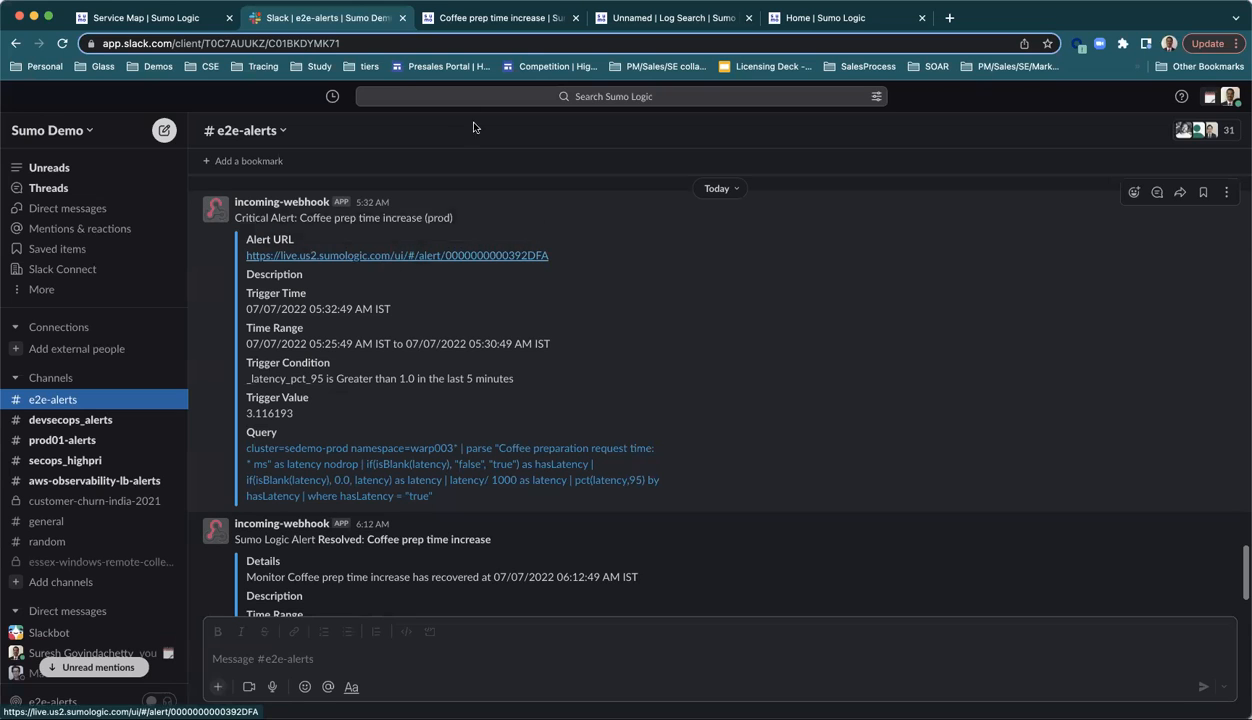
left_click(480, 22)
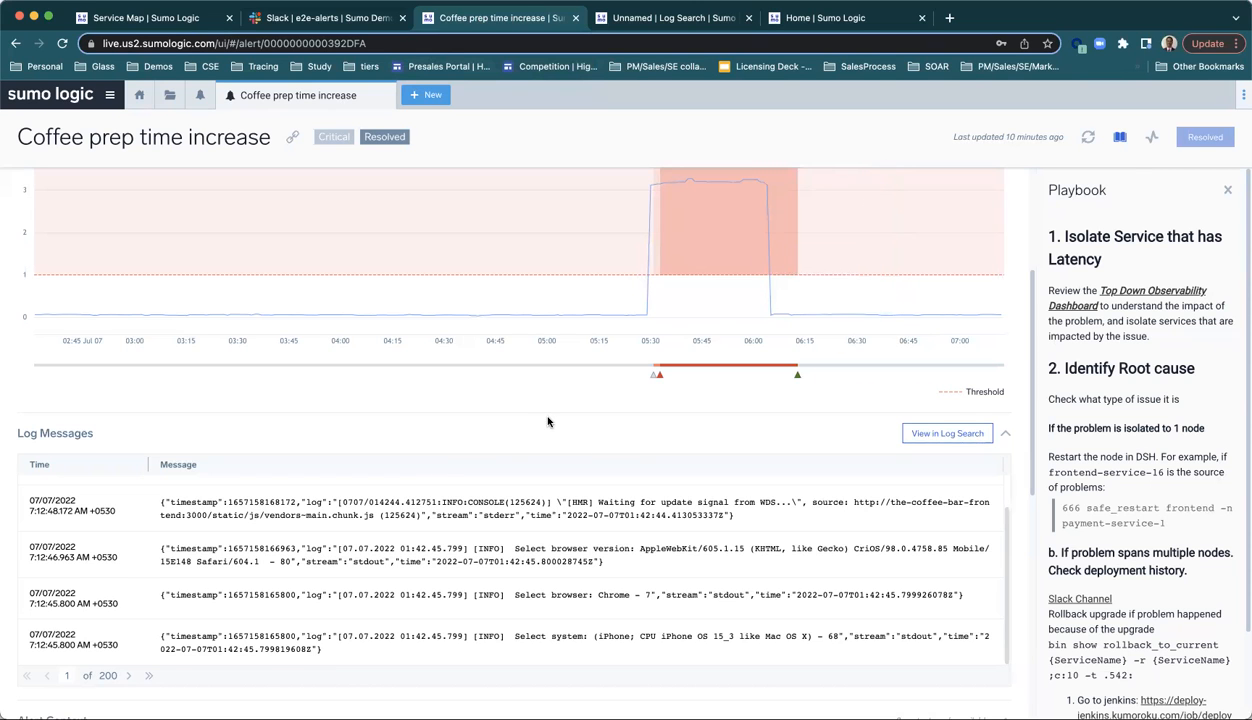
scroll(548, 421, "up", 5)
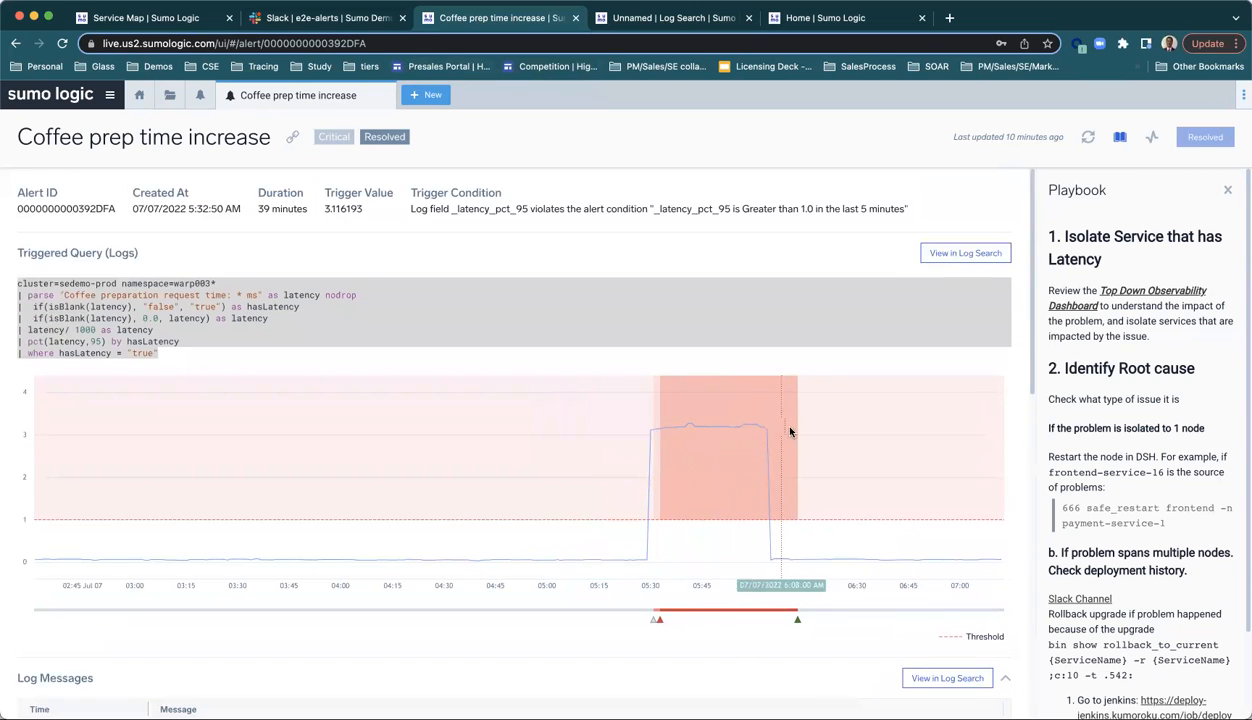
scroll(163, 507, "down", 10)
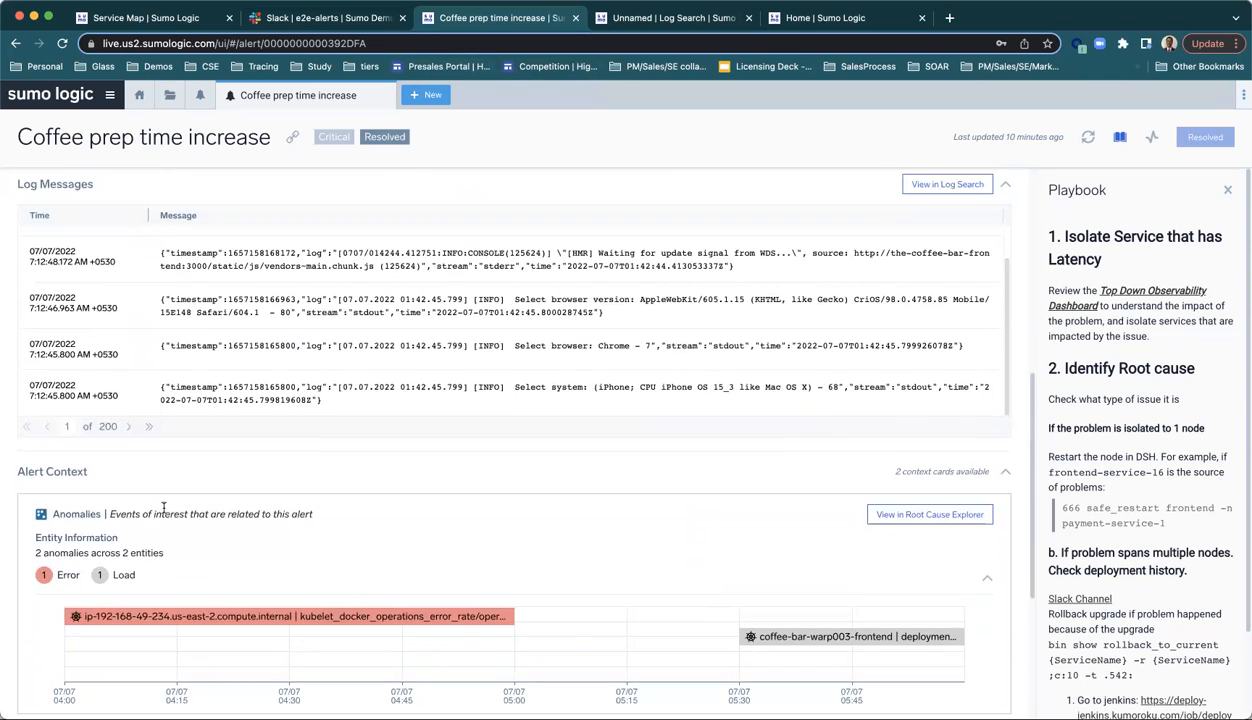
scroll(140, 465, "down", 5)
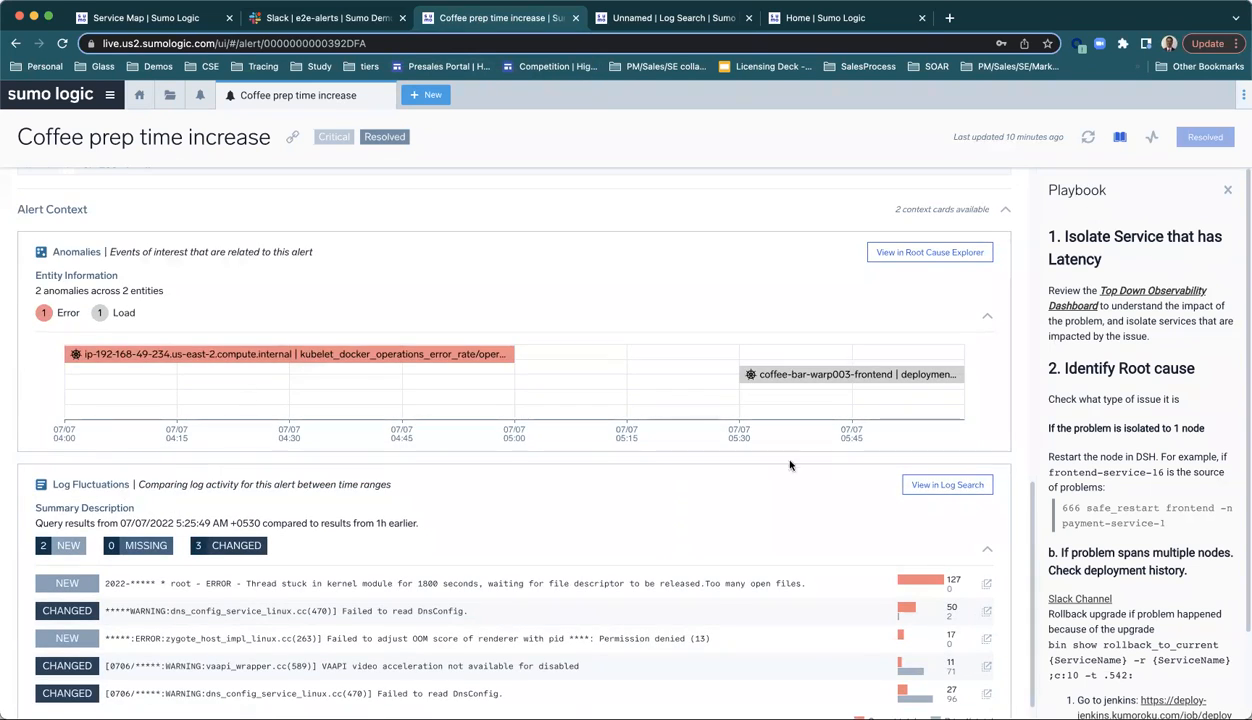
scroll(800, 450, "up", 15)
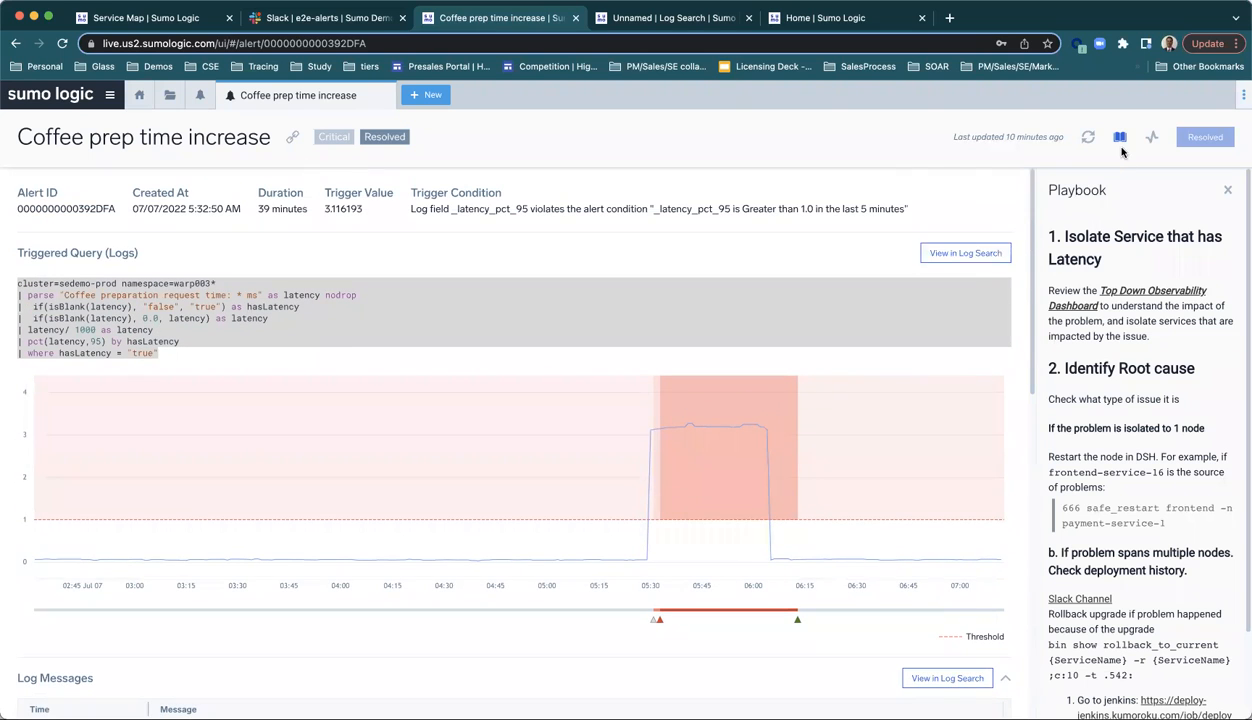
left_click(1119, 140)
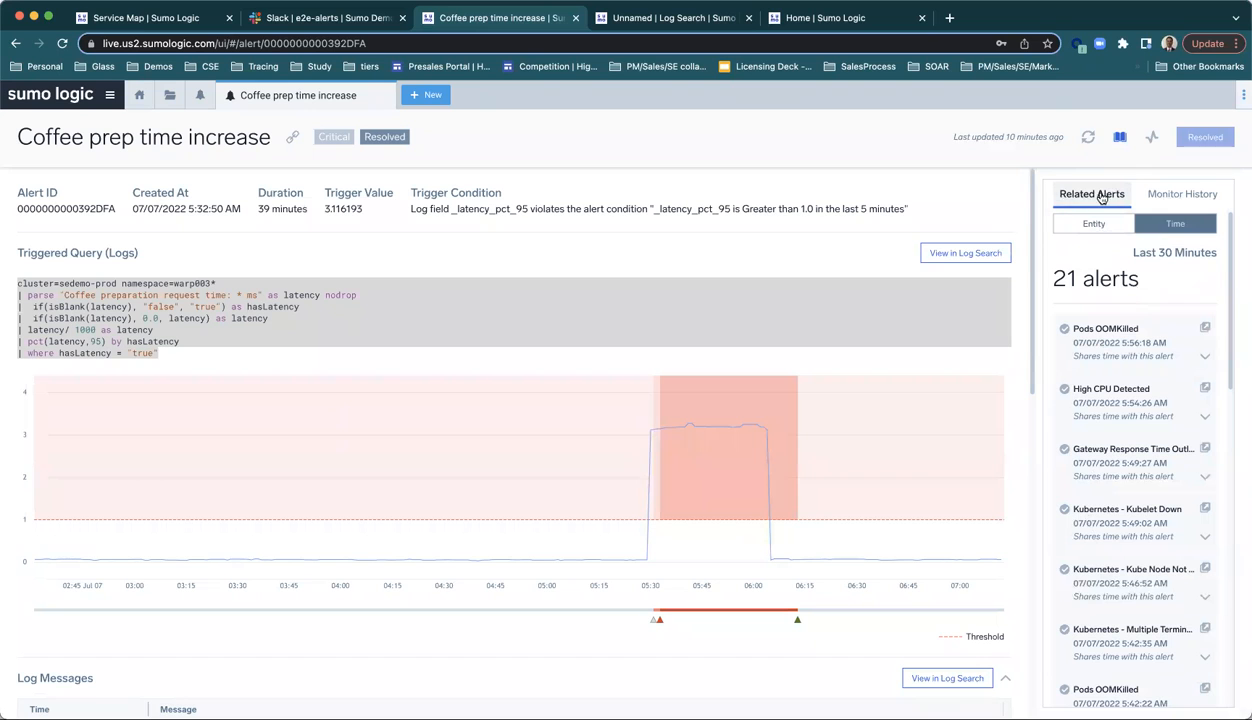
left_click(1119, 140)
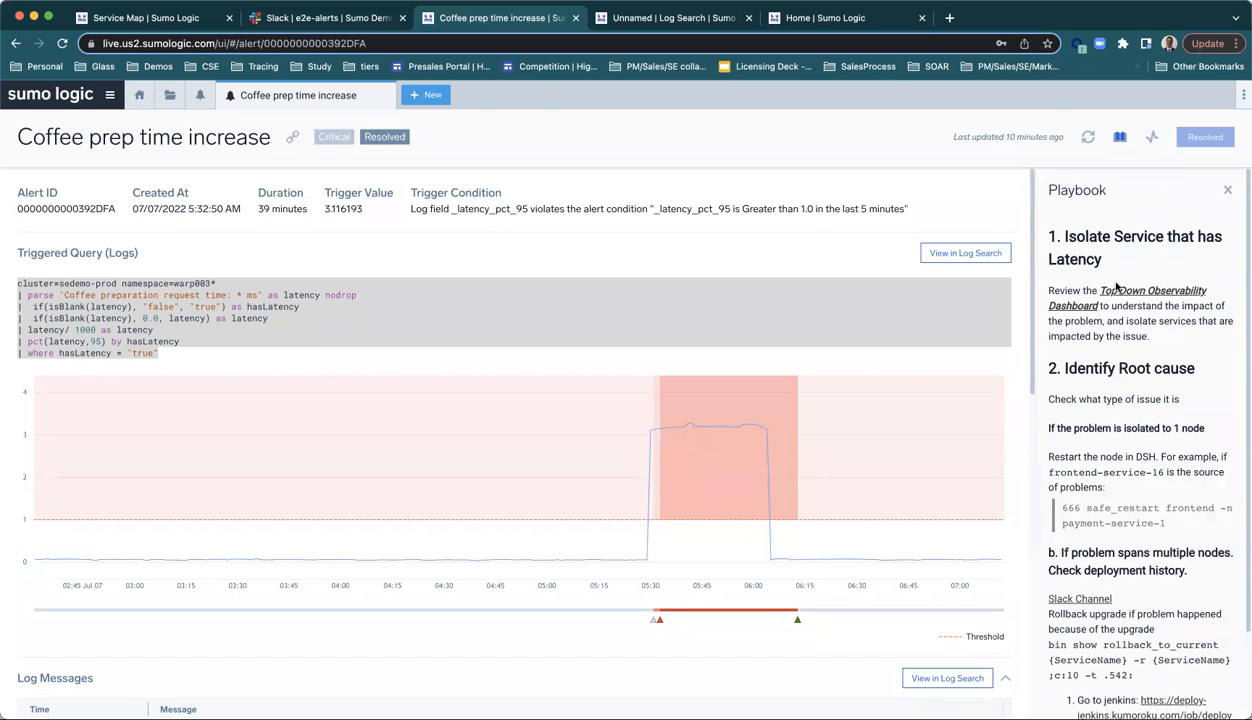
Step: Return to the Top-down Observability dashboard and close the Page Load End details to view all its charts
left_click(623, 28)
left_click(383, 99)
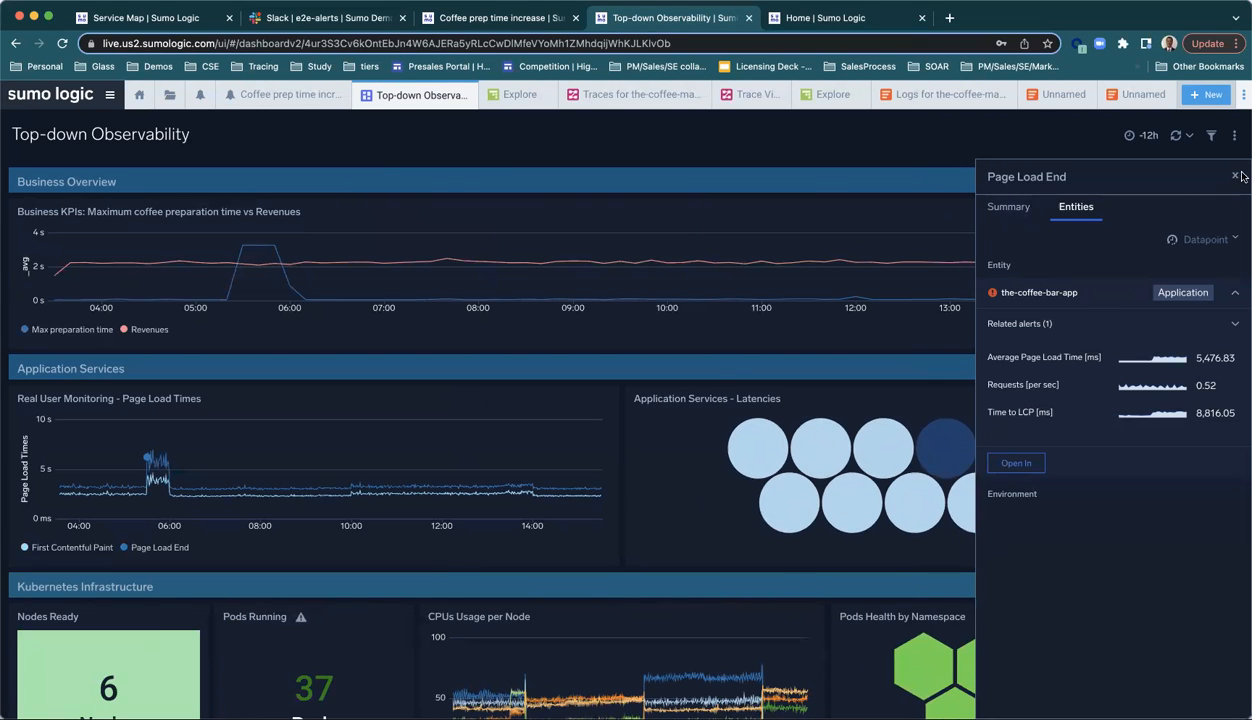
left_click(1233, 175)
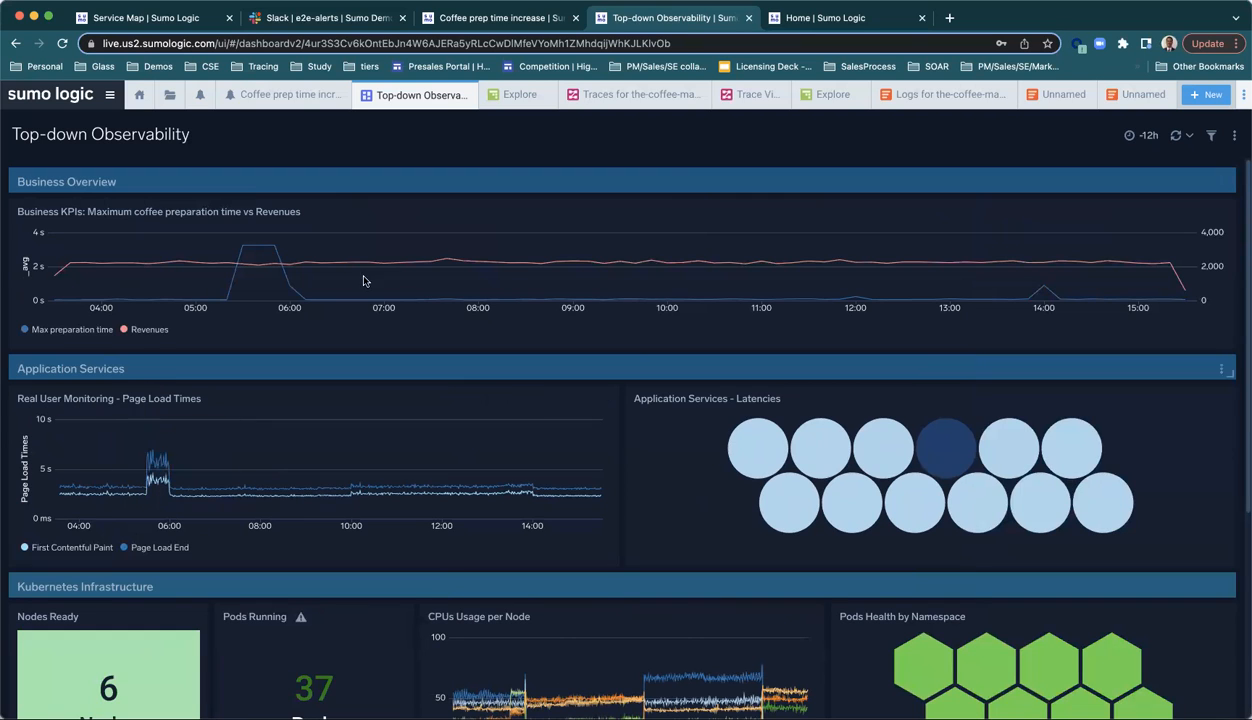
Step: Return to the Application Health Across Services dashboard, close the the-coffee-machine details, and review the latency charts and application architecture
left_click(508, 100)
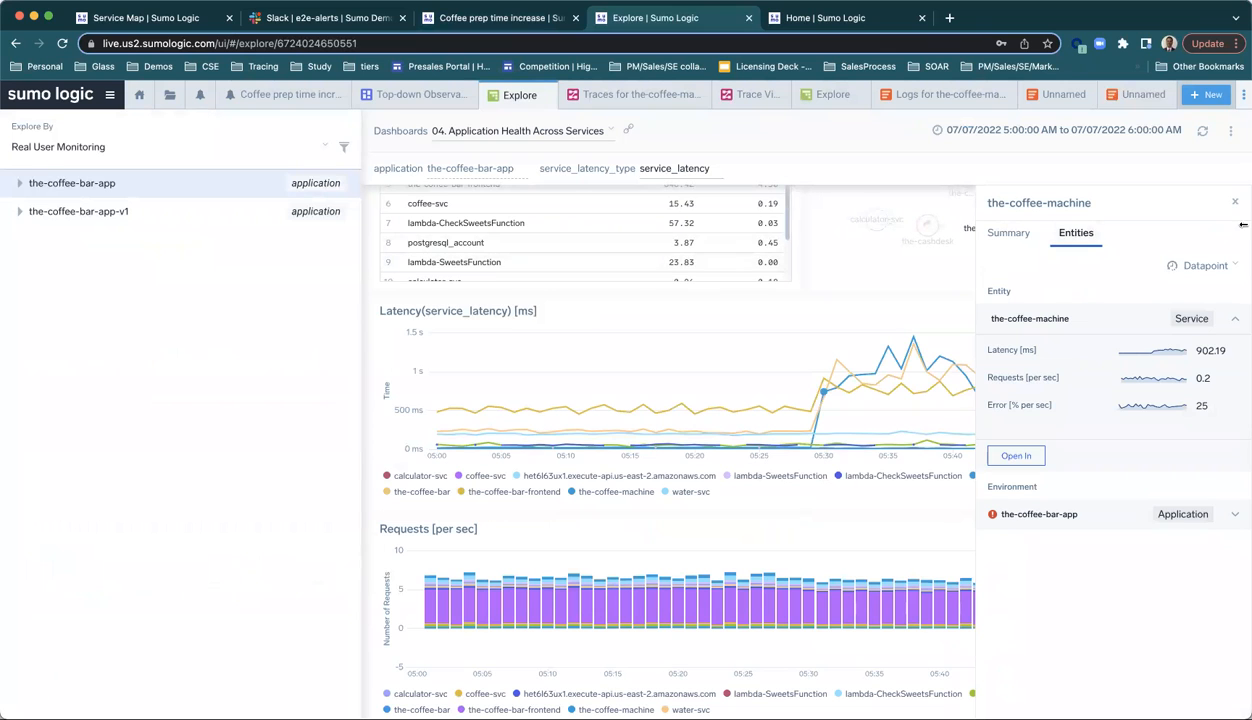
left_click(1237, 205)
scroll(760, 270, "up", 3)
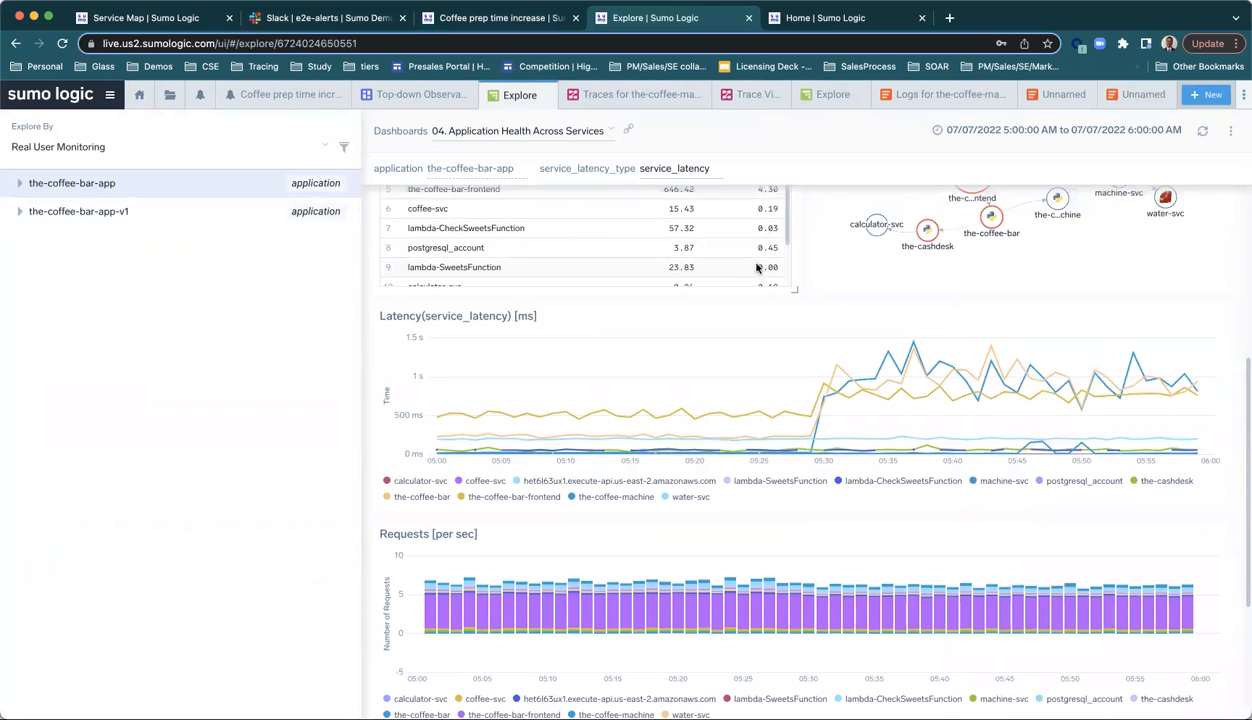
scroll(757, 268, "up", 3)
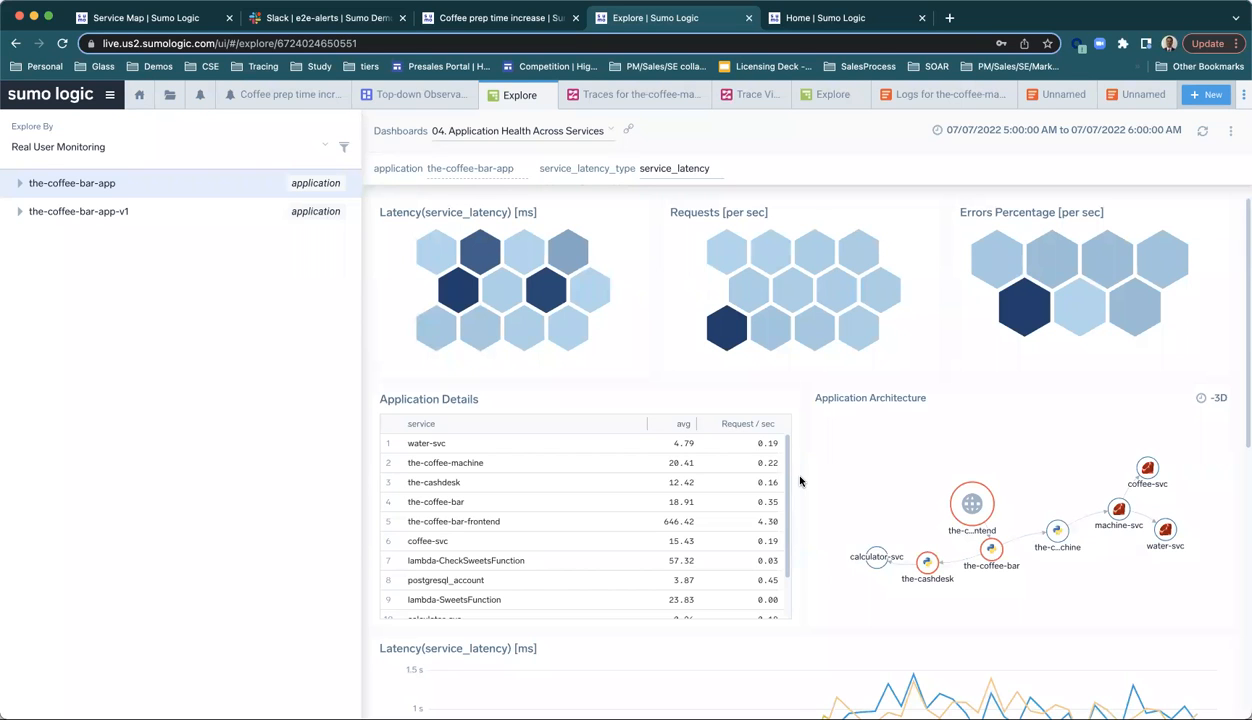
Step: Check the slowest the-coffee-machine trace's duration breakdown by service, and review the entities listed for its HTTP POST span in the trace view
left_click(644, 100)
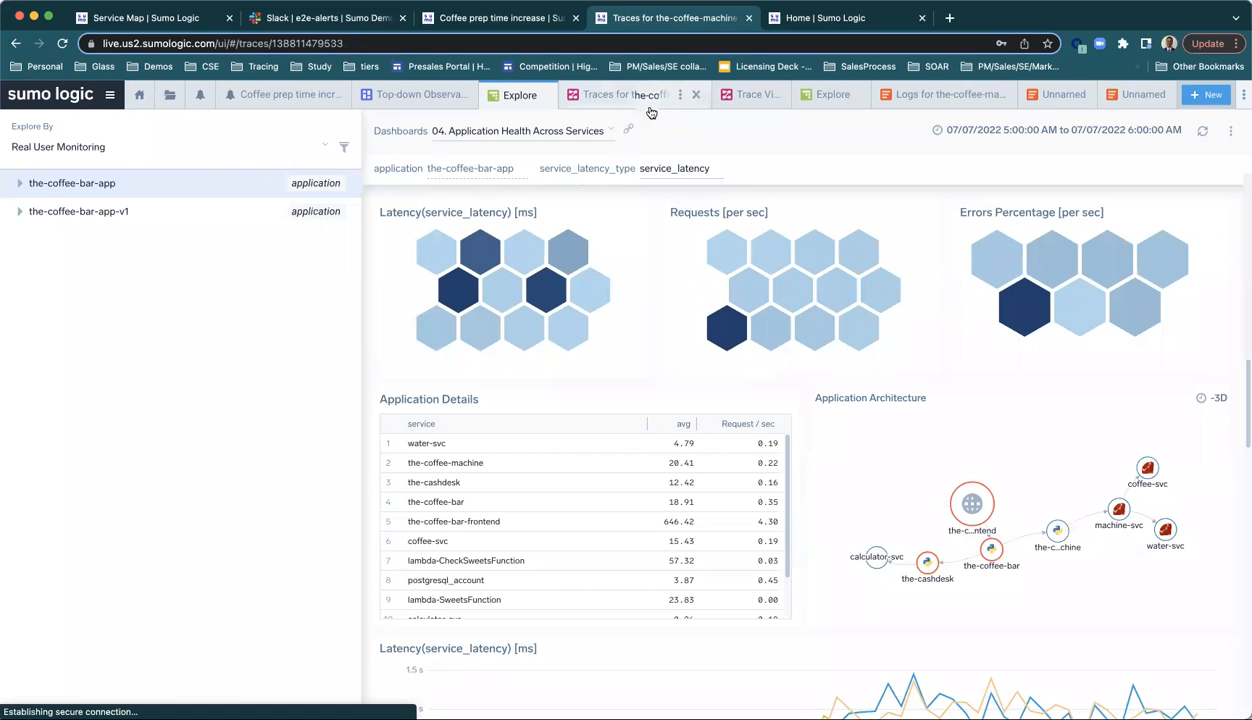
mouse_move(930, 330)
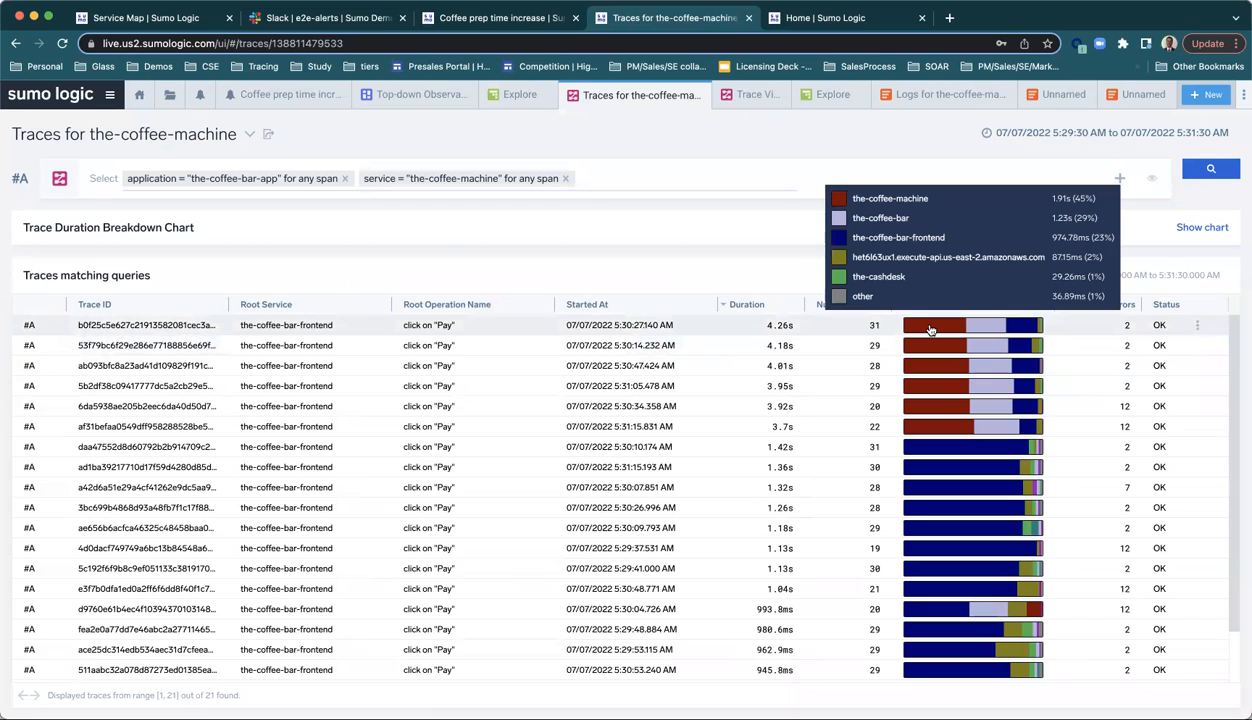
left_click(749, 97)
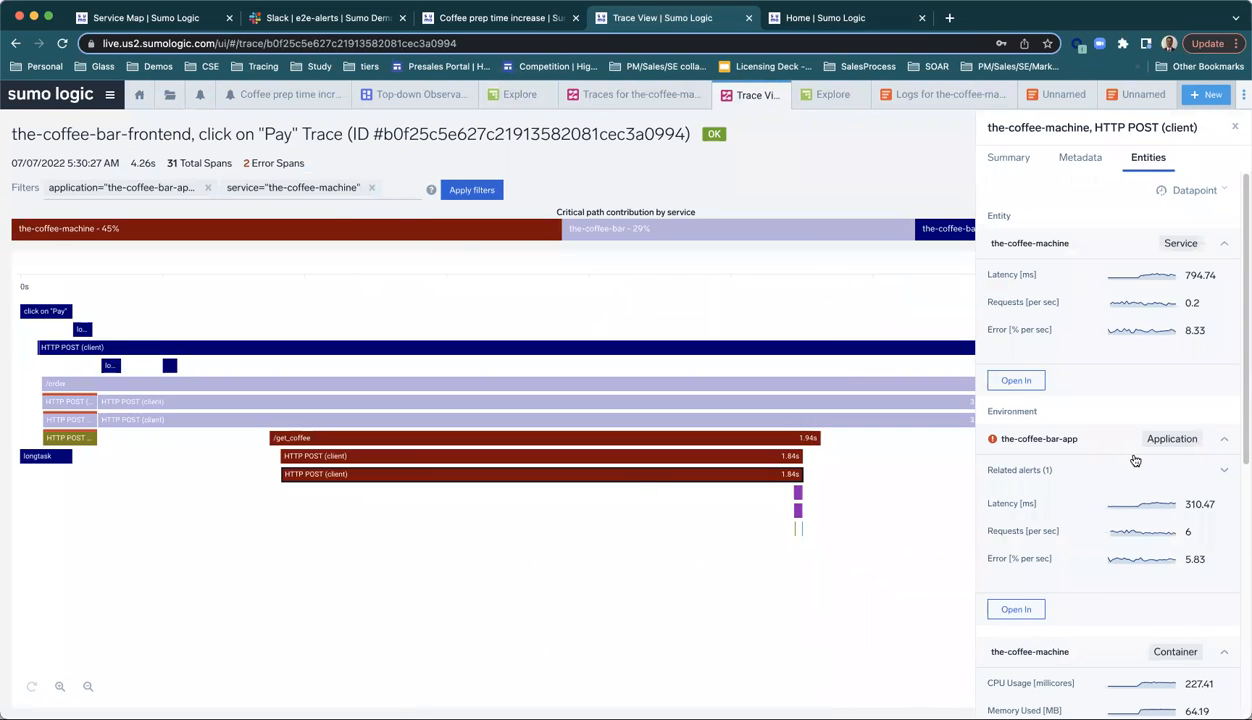
scroll(1120, 500, "down", 3)
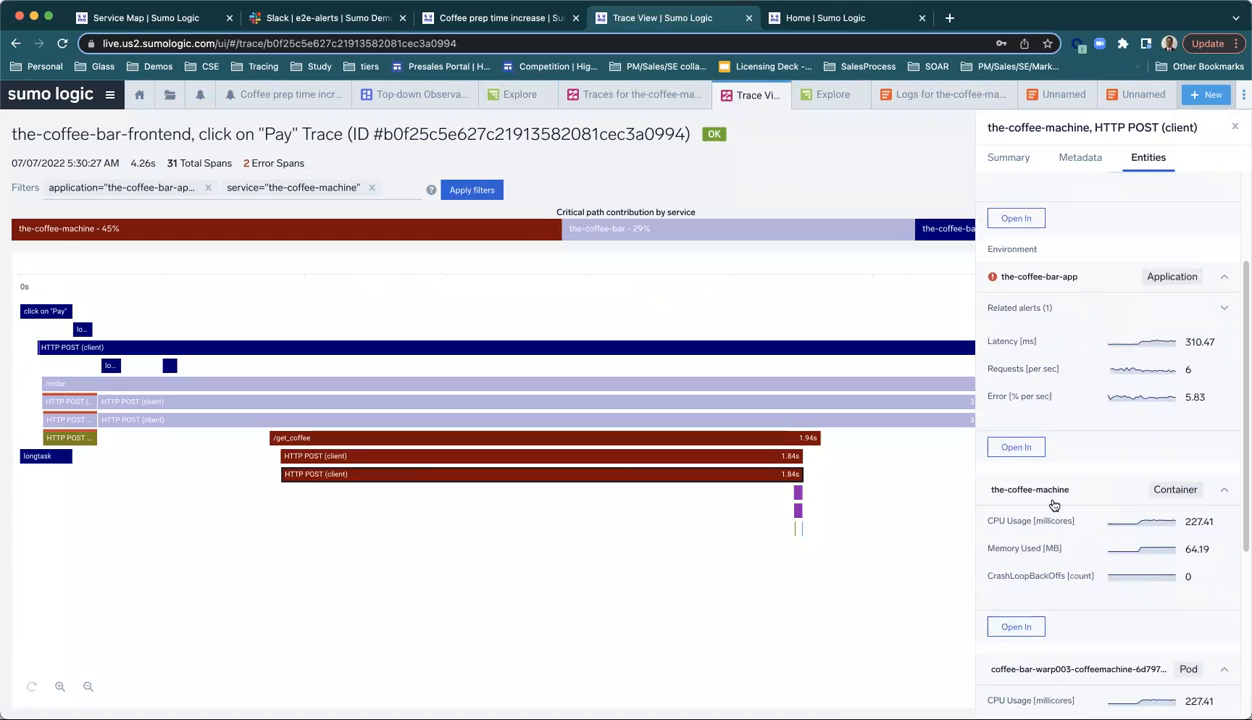
scroll(1045, 472, "up", 1)
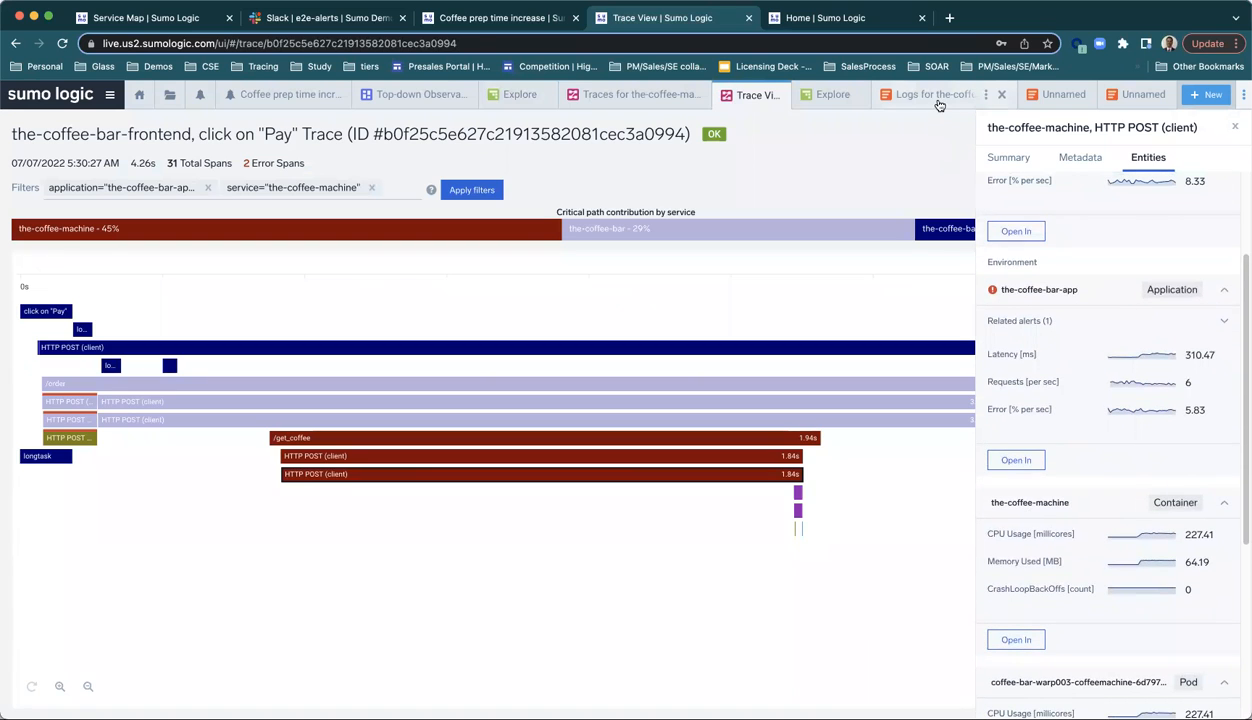
Step: Revisit the the-coffee-machine container log messages and the LogReduce search
left_click(940, 103)
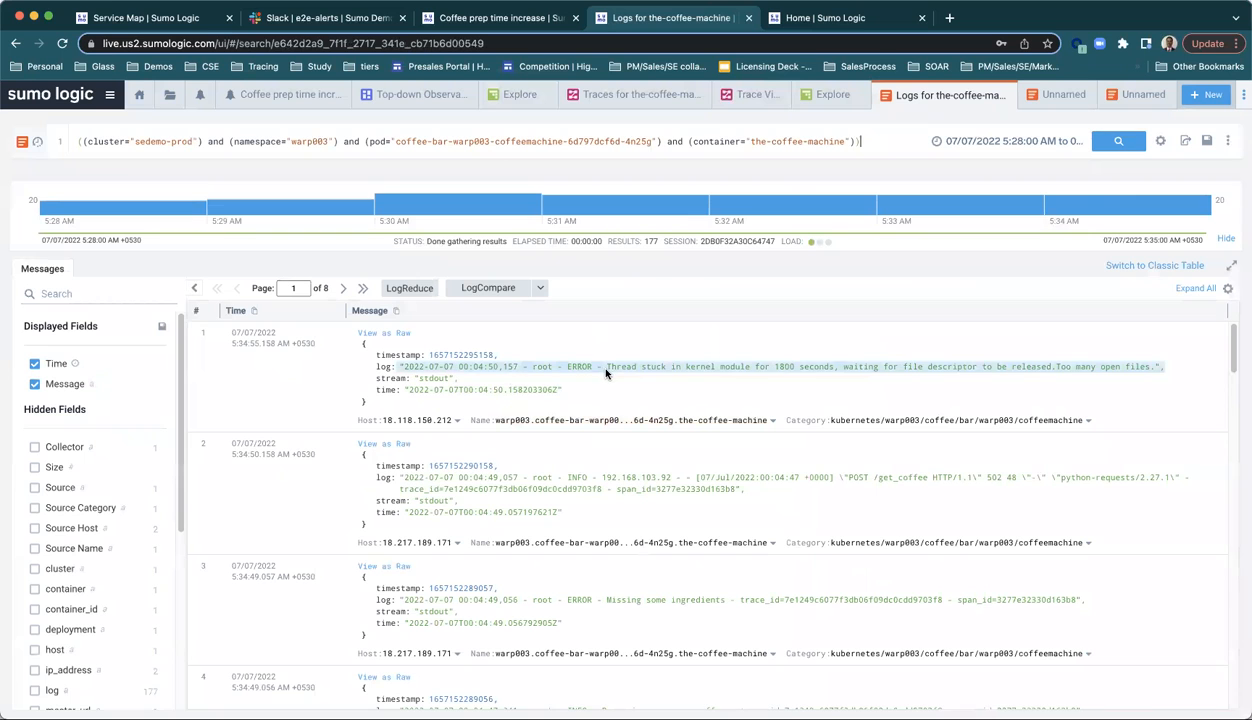
left_click(1040, 96)
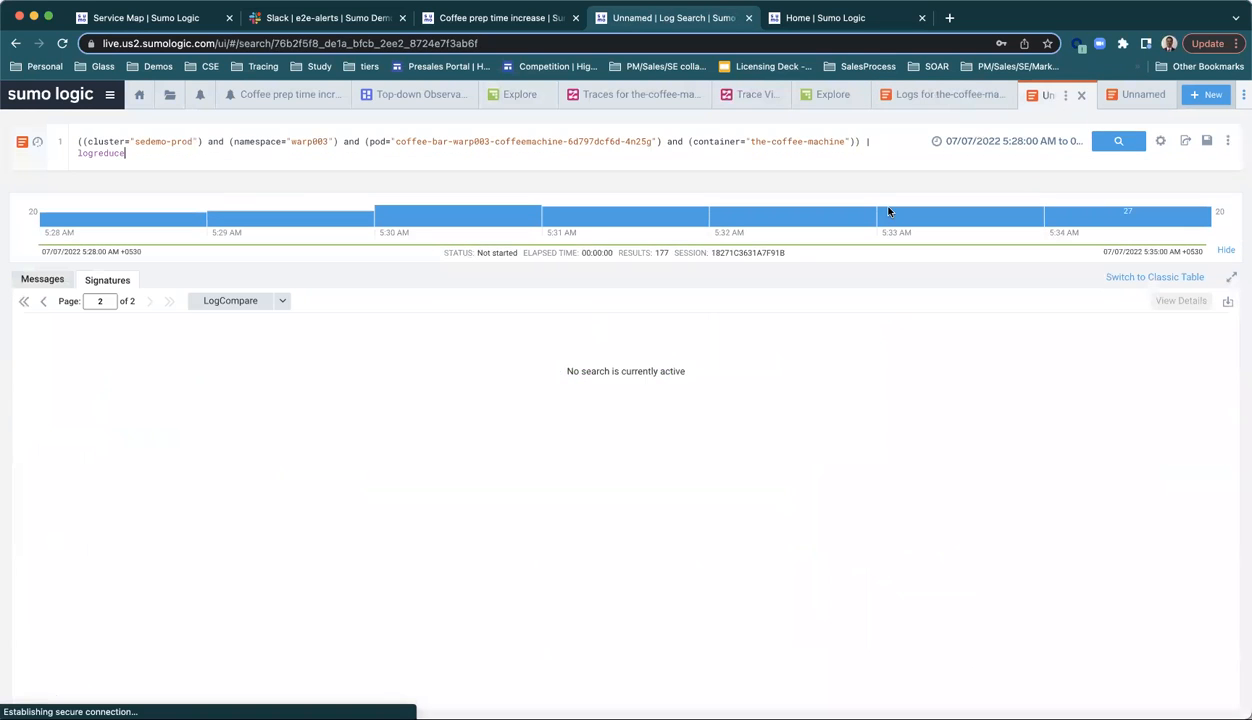